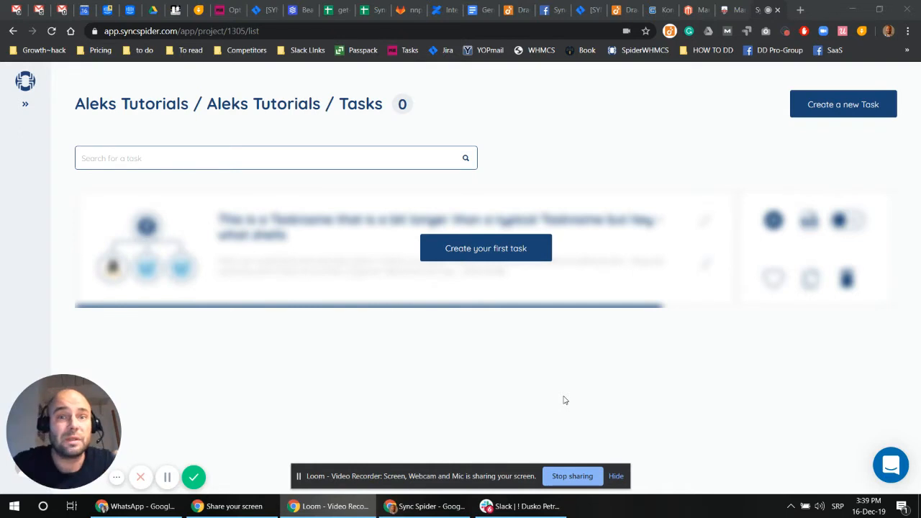
Create the first task in the project, search the apps for "html" and add HTML Forms as a new source integration.
left_click(497, 249)
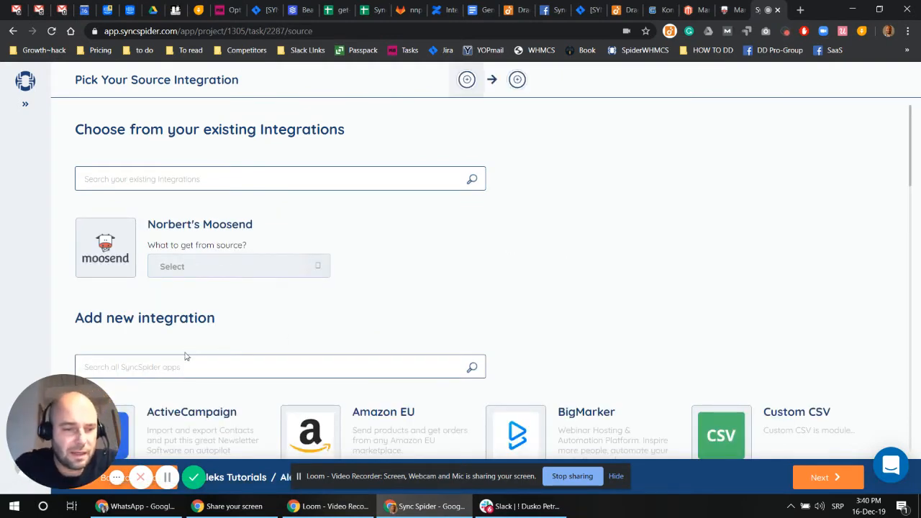
left_click(172, 371)
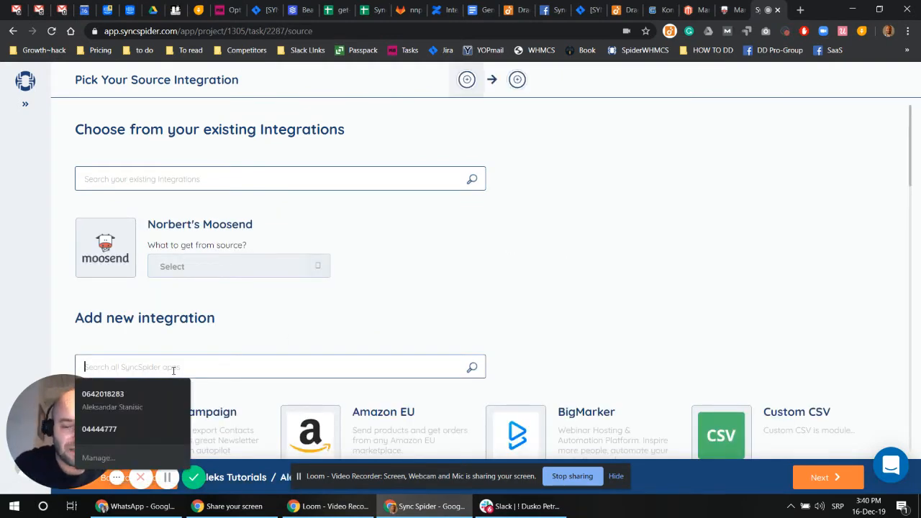
type("ht")
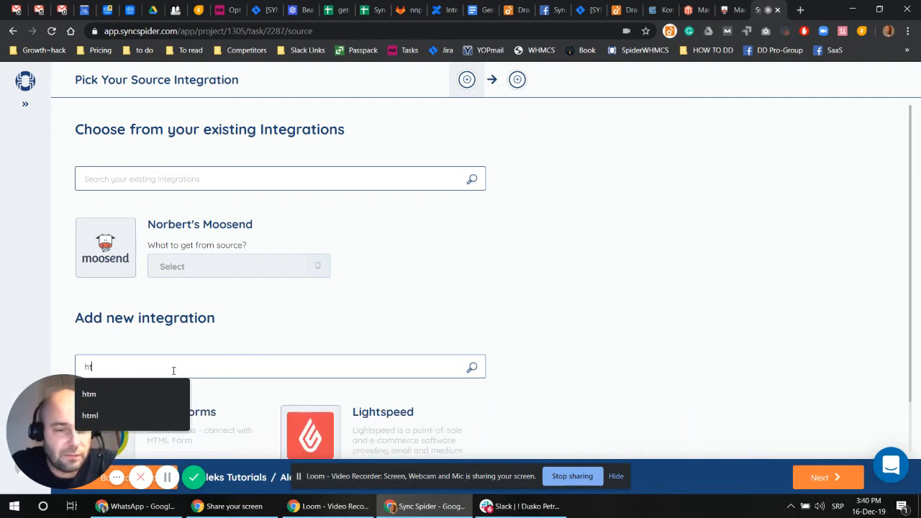
left_click(138, 415)
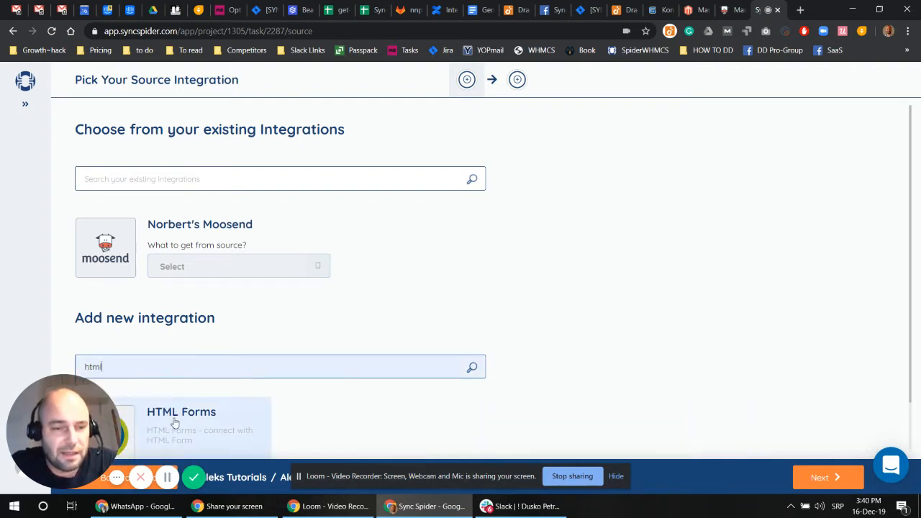
left_click(175, 423)
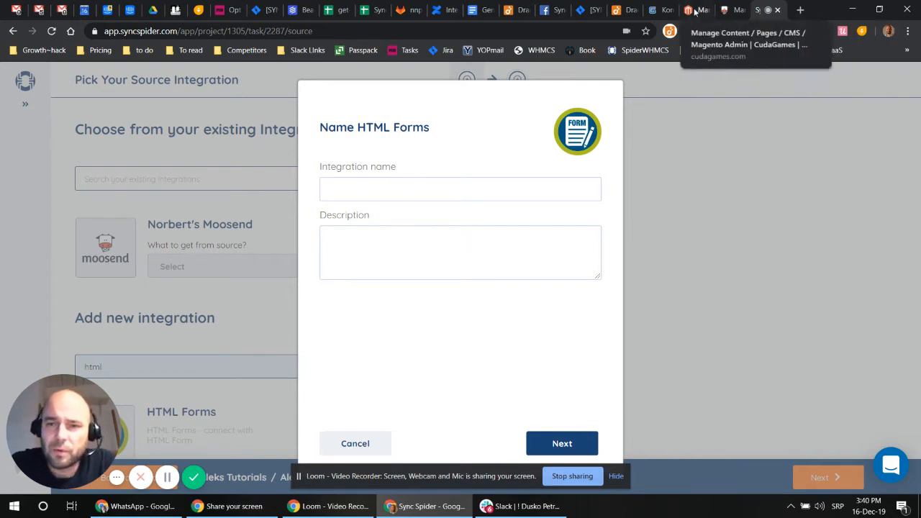
Check the CudaGames contact page, and name the HTML Forms integration "CudaGames Contact form" in SyncSpider.
left_click(660, 9)
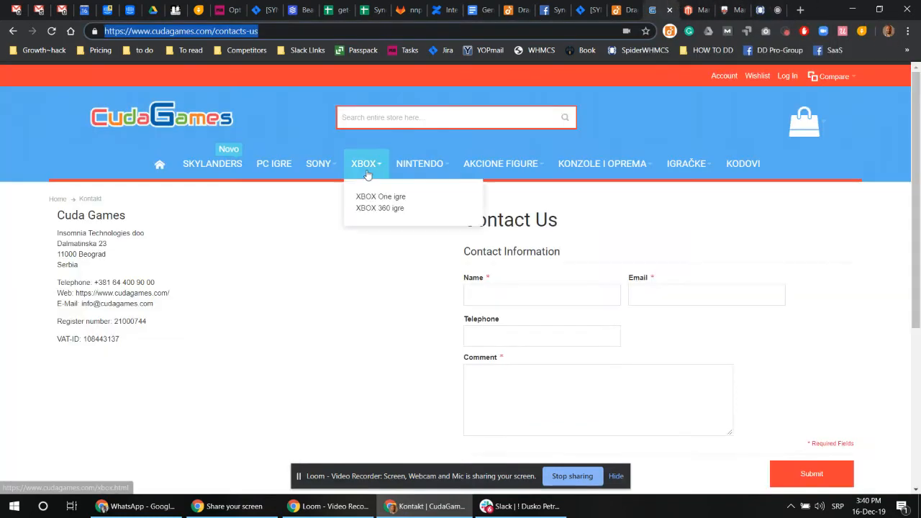
left_click(219, 31)
left_click(216, 31)
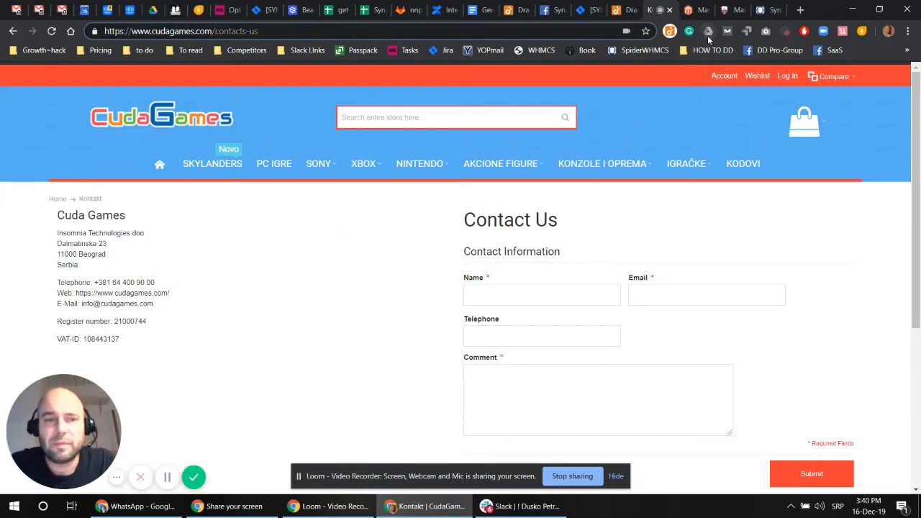
left_click(764, 5)
left_click(354, 181)
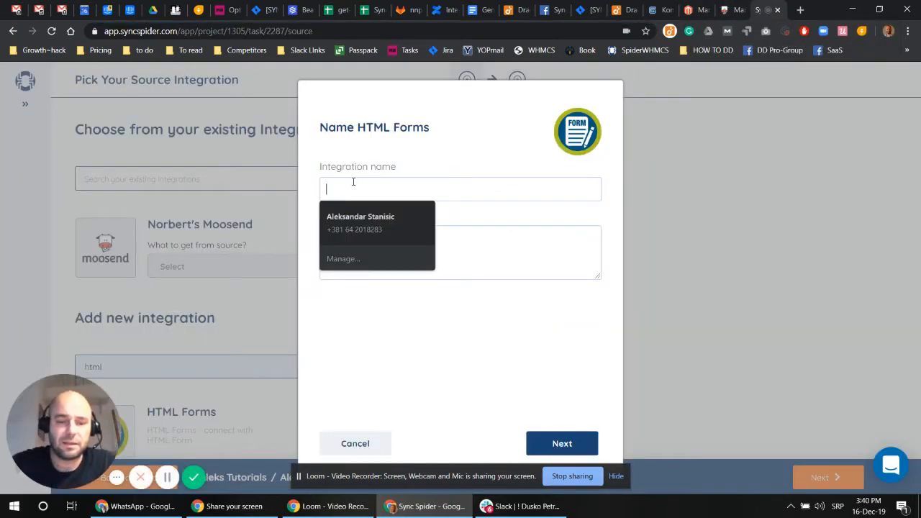
type("cudaGames C")
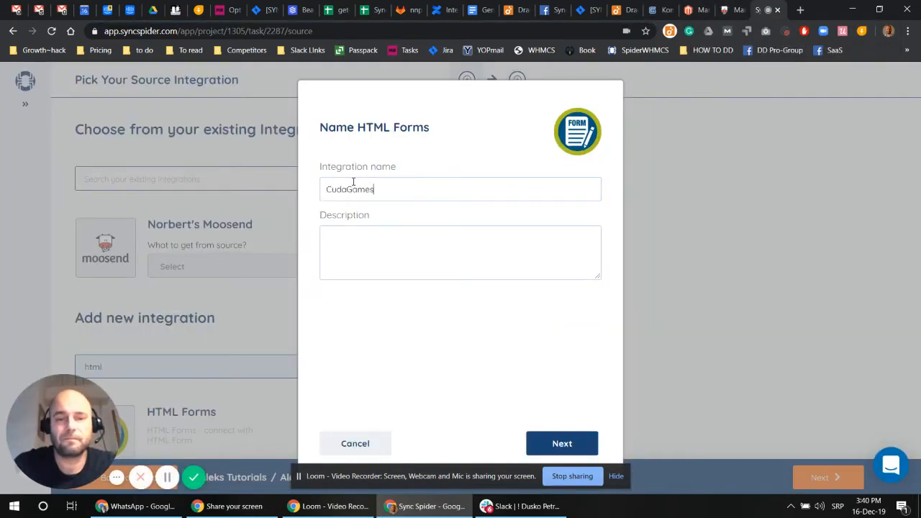
type("ontact form")
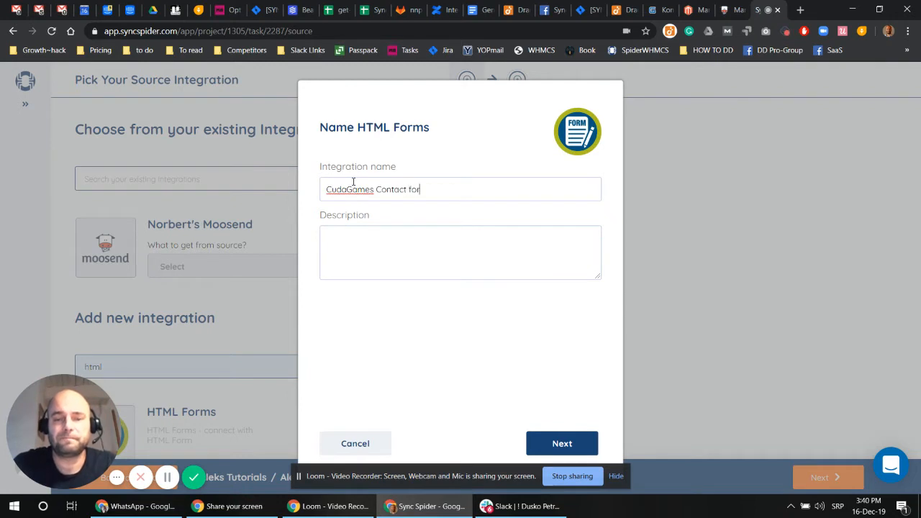
left_click(564, 449)
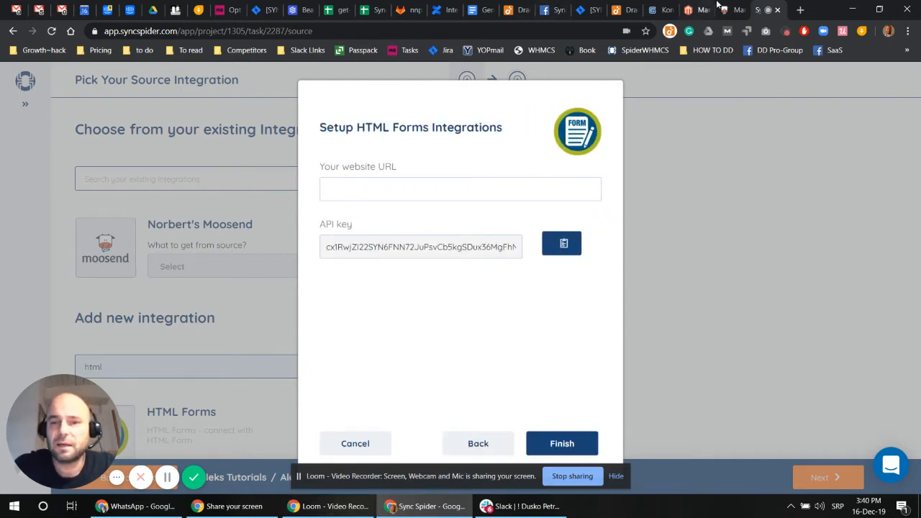
left_click(659, 9)
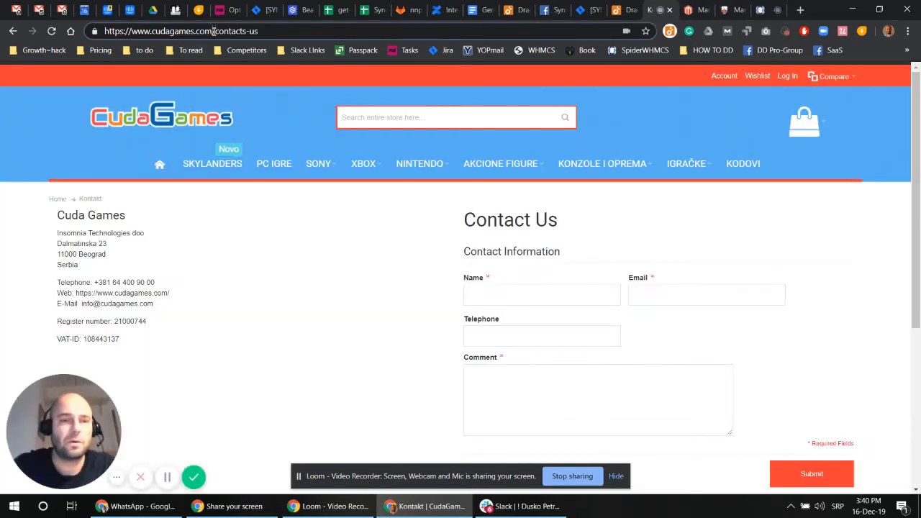
left_click_drag(212, 31, 104, 31)
key("ctrl+c")
left_click(790, 10)
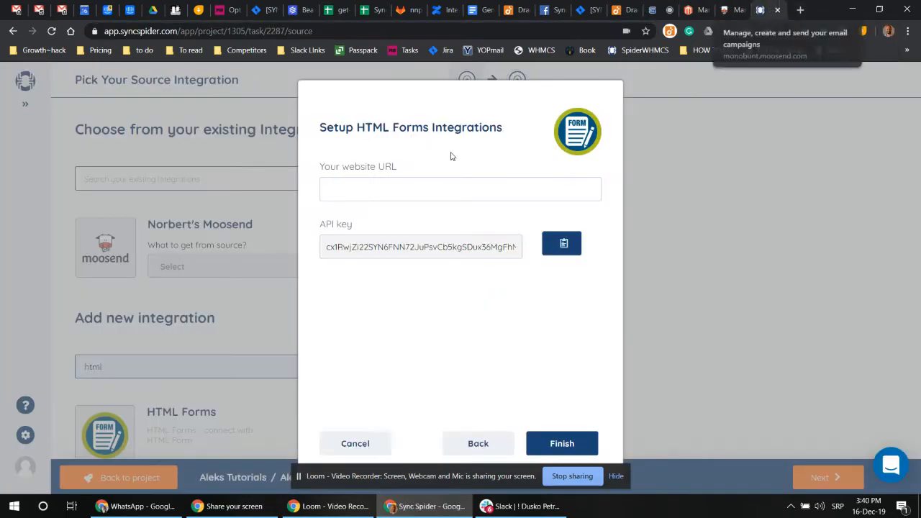
left_click(374, 190)
key("ctrl+v")
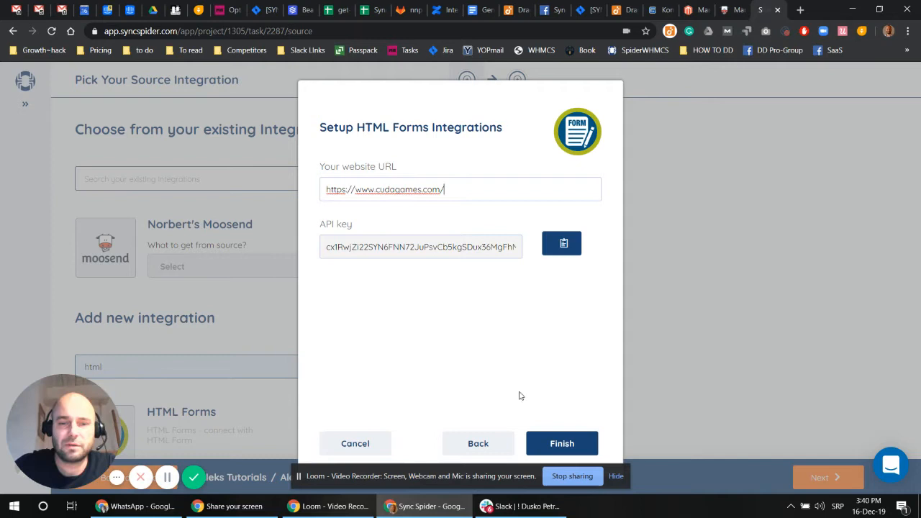
left_click(562, 442)
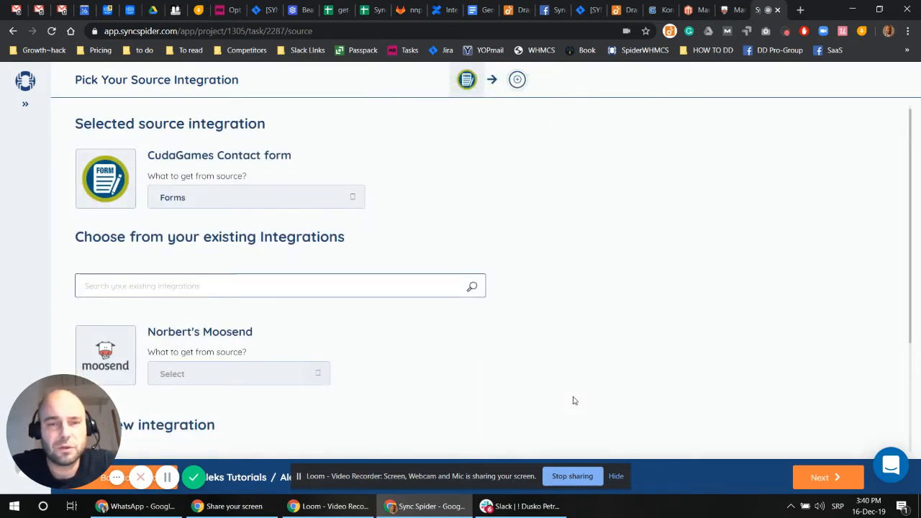
Continue with the CudaGames form as source and select the existing Moosend integration as the target.
left_click(616, 479)
left_click(818, 479)
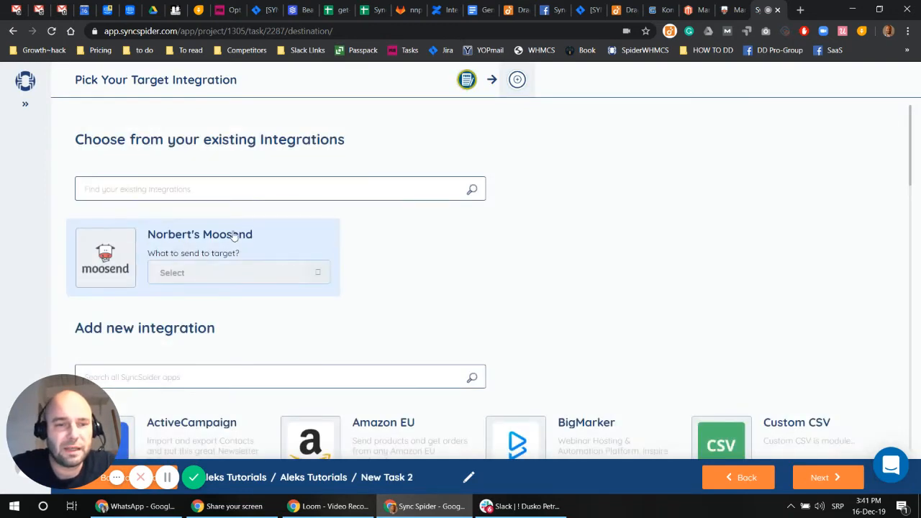
left_click(232, 236)
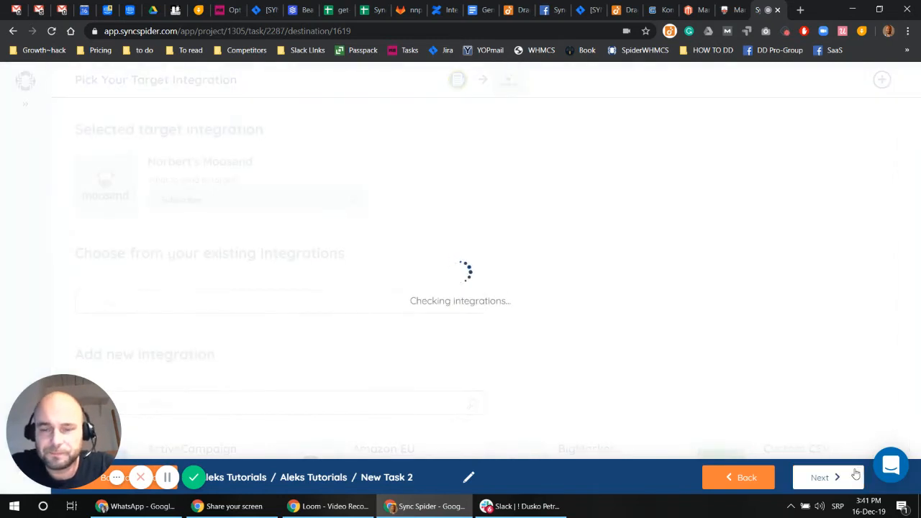
left_click(823, 477)
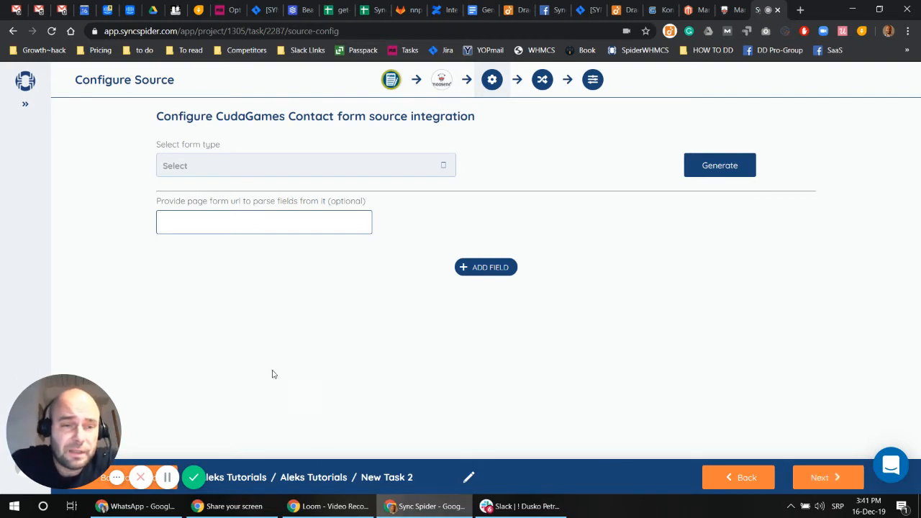
left_click(325, 168)
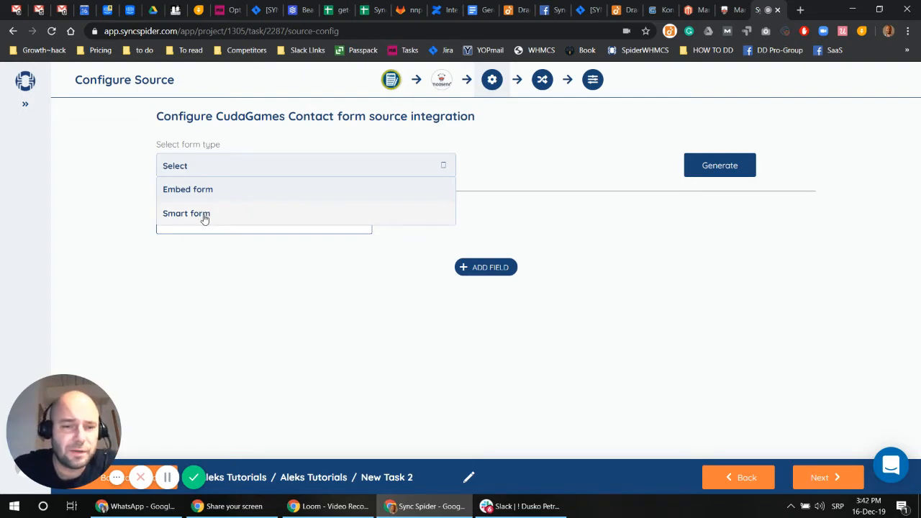
left_click(205, 215)
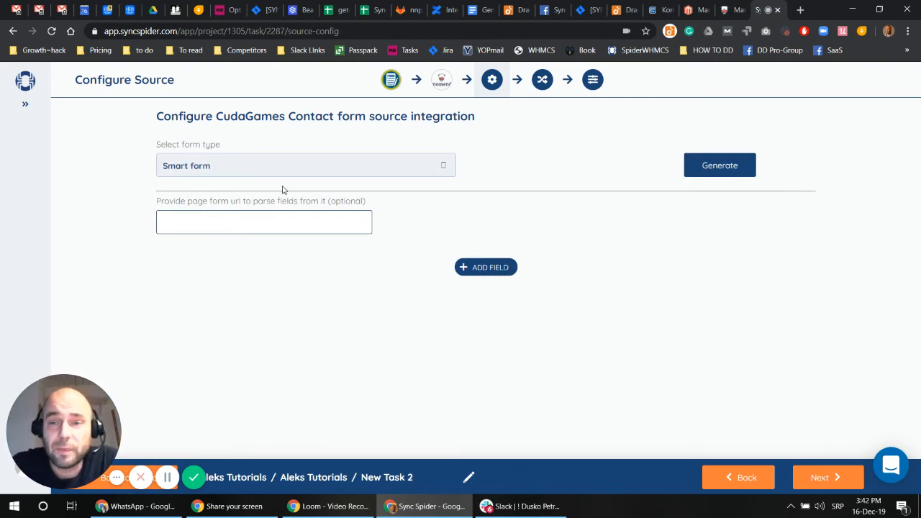
left_click(658, 10)
mouse_move(507, 159)
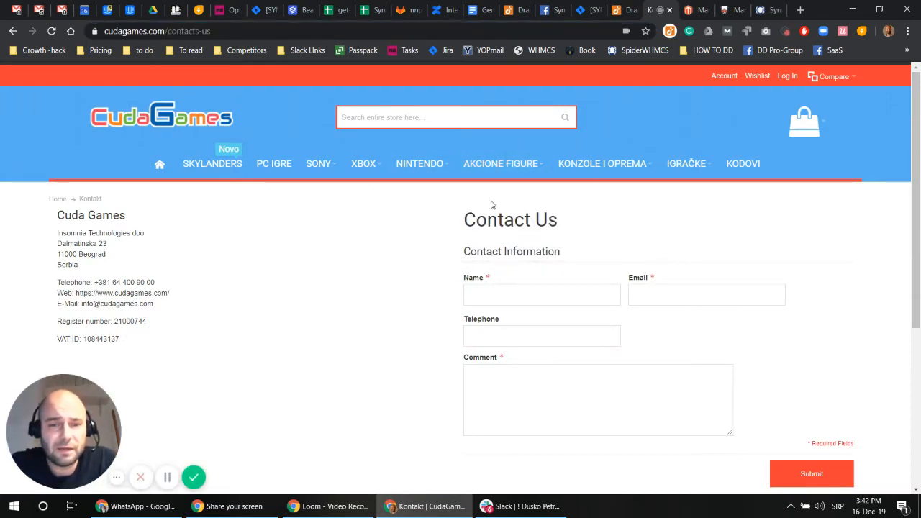
left_click(229, 32)
key("ctrl+c")
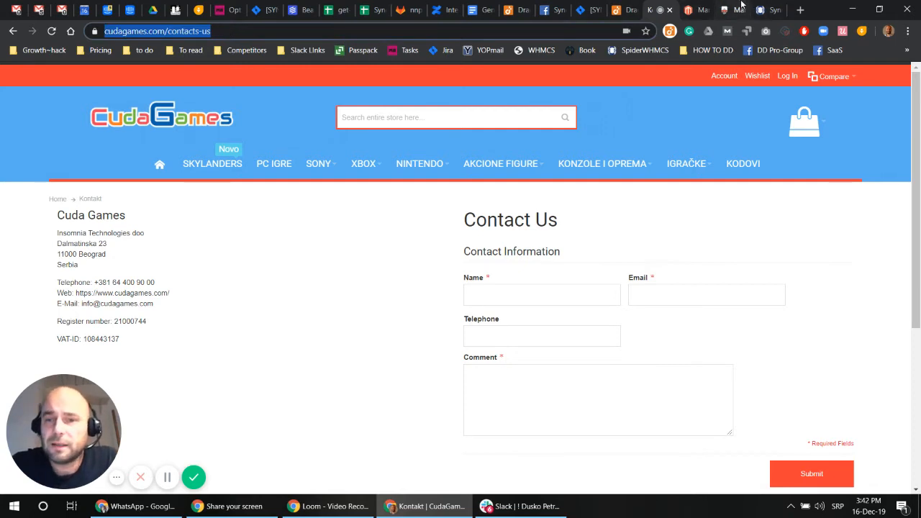
left_click(763, 9)
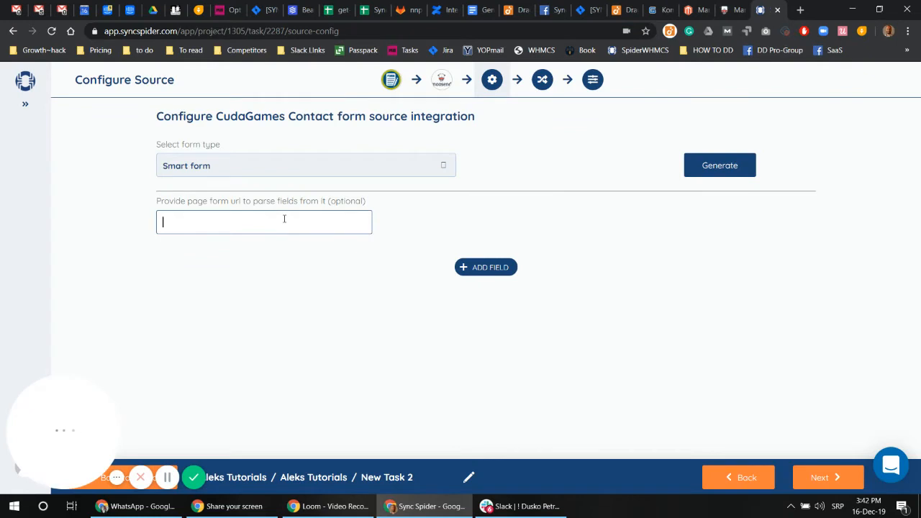
key("ctrl+v")
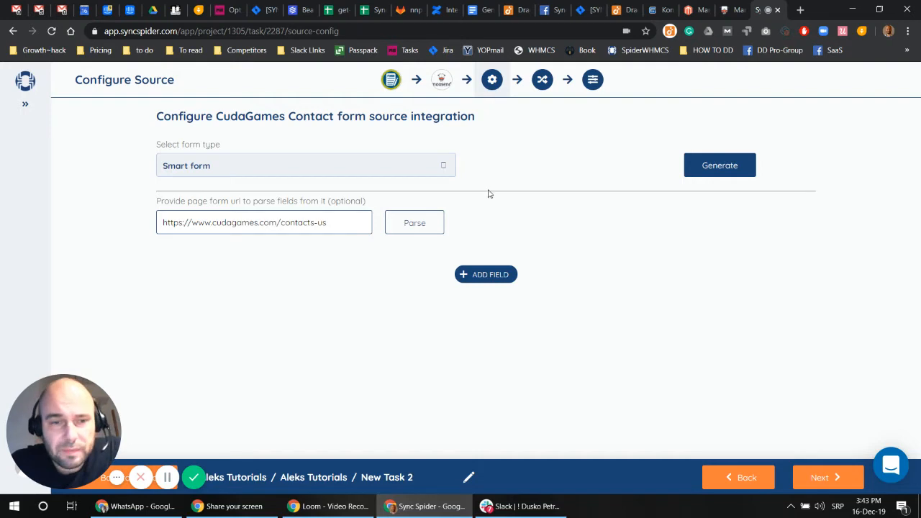
Generate the Smart Form script and copy it to the clipboard.
left_click(723, 175)
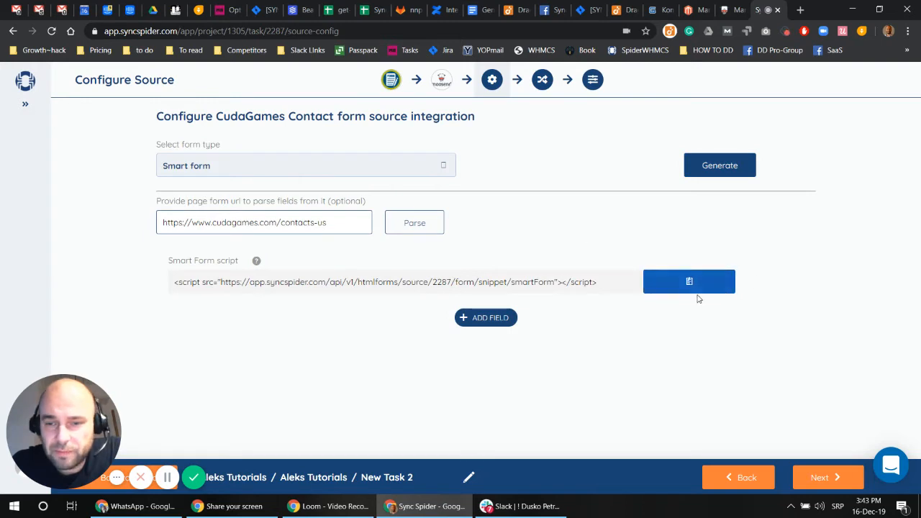
left_click(694, 289)
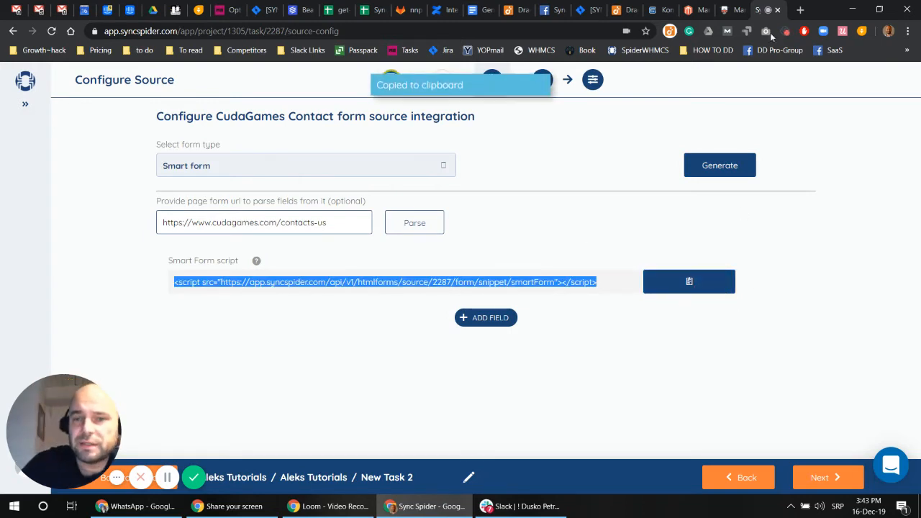
In Magento Admin, paste the Smart Form script on a new line between the two div blocks of the Kontakt page's content and save.
left_click(657, 7)
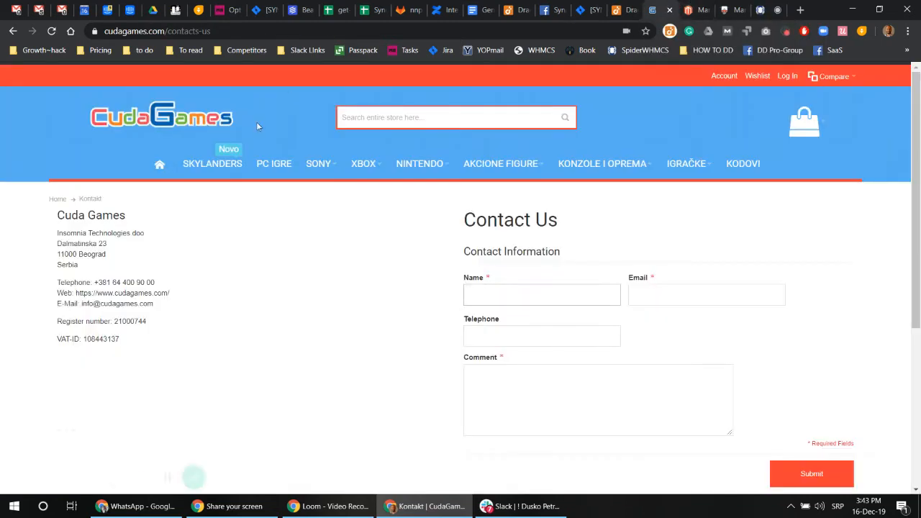
left_click(692, 10)
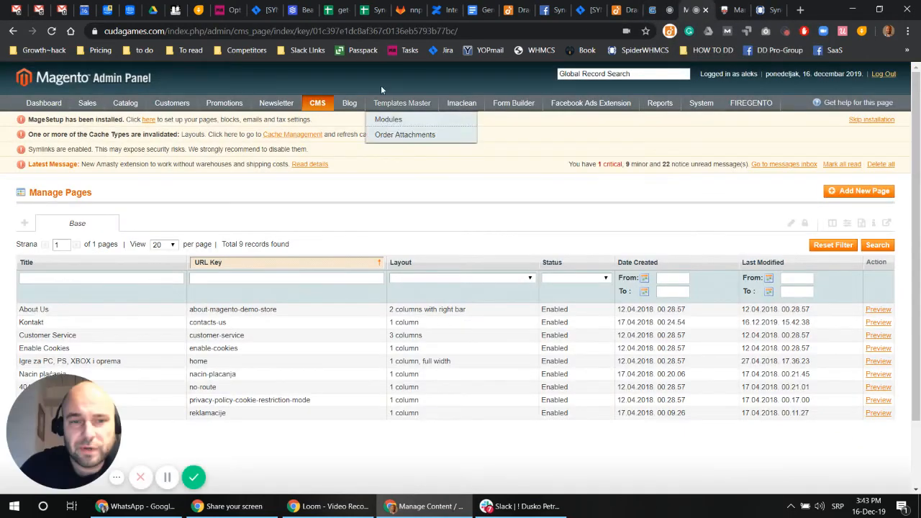
left_click(216, 323)
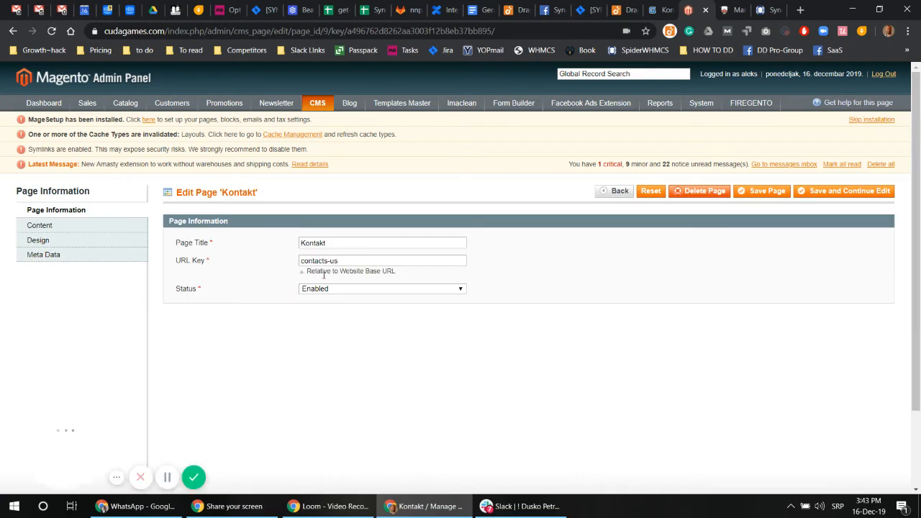
left_click(72, 228)
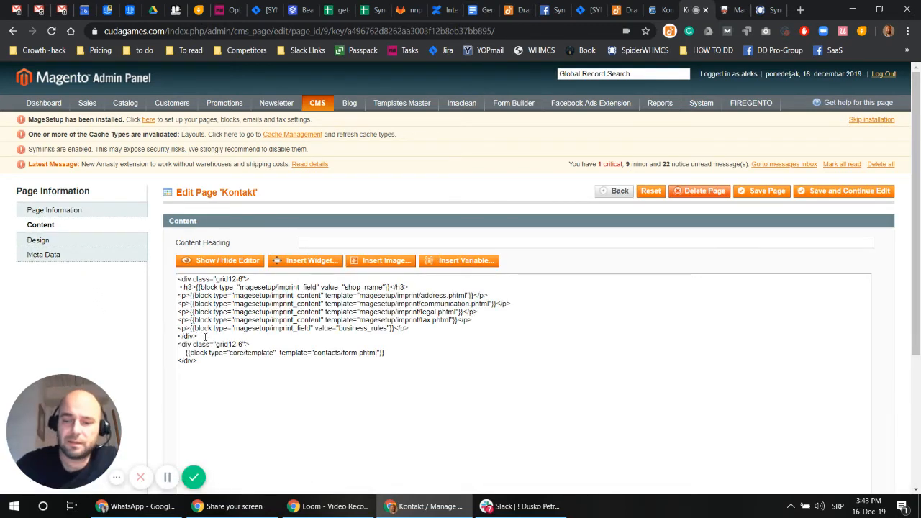
key("Return")
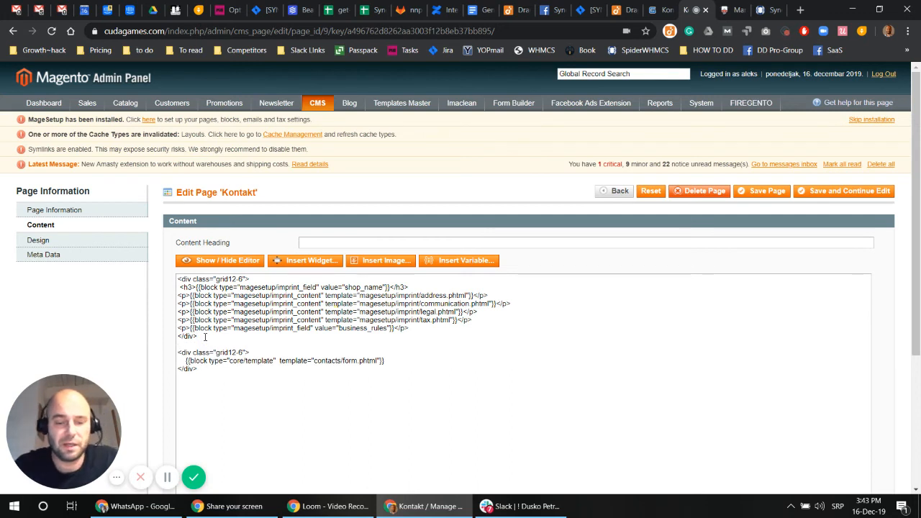
key("ctrl+v")
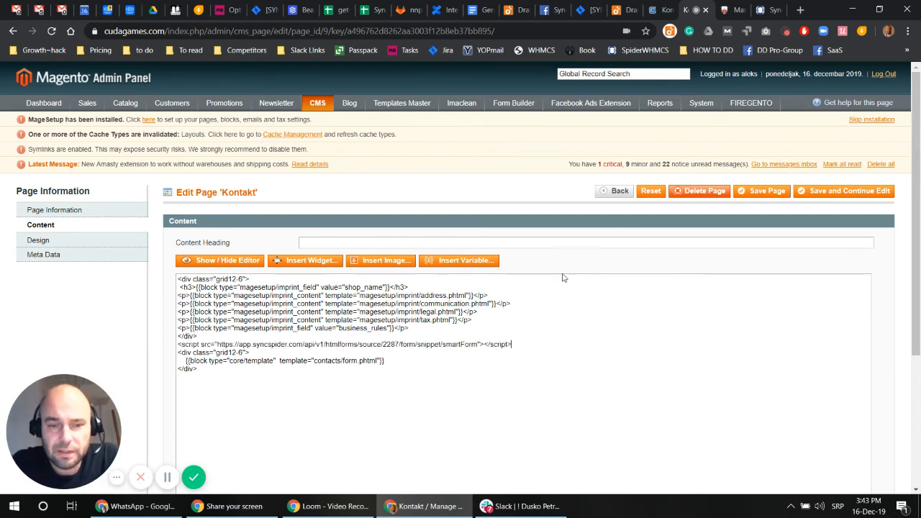
left_click(798, 191)
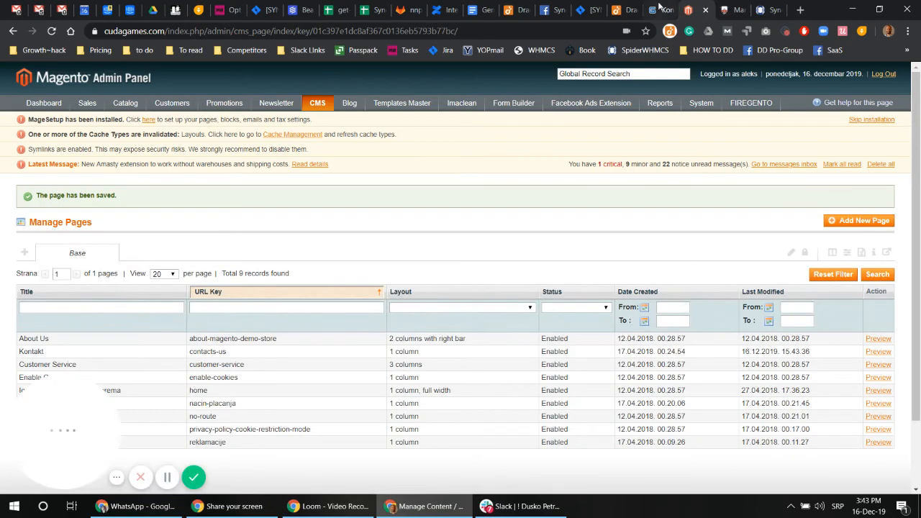
Switch to the CudaGames contact page and reload it with the embedded script.
left_click(659, 8)
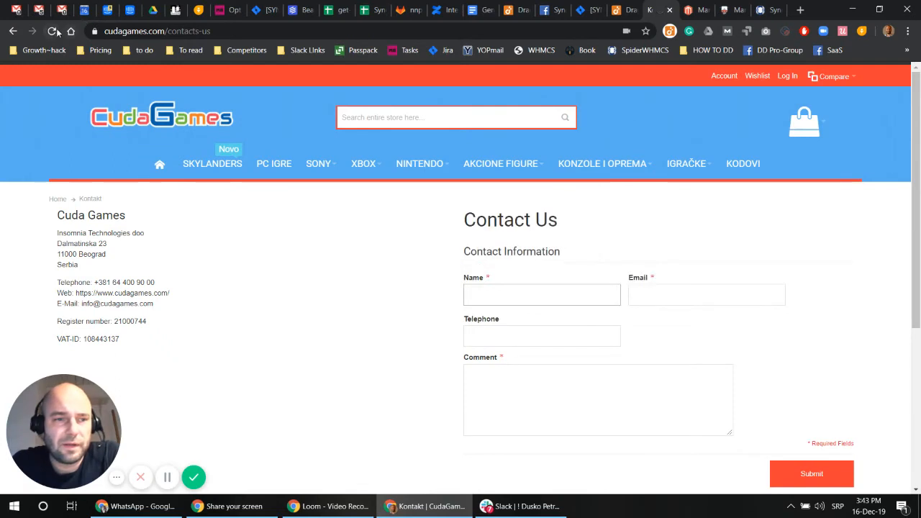
left_click(52, 31)
key("Return")
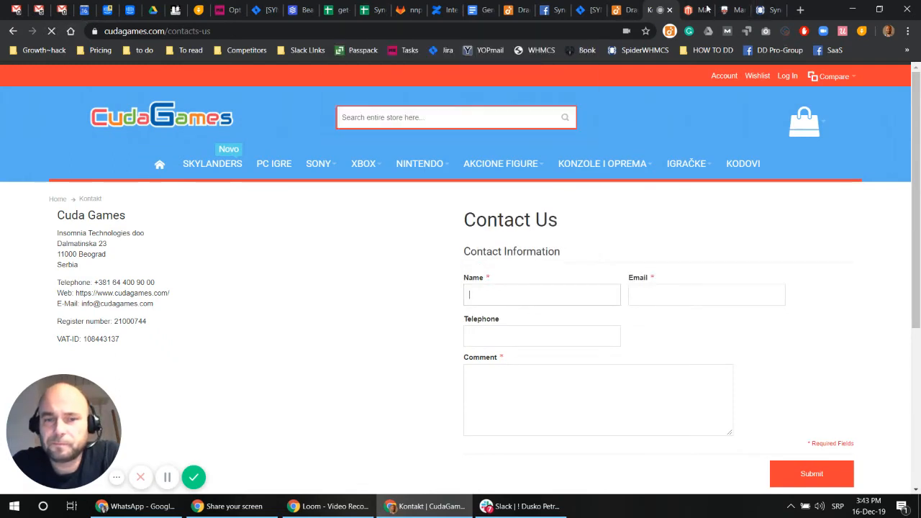
Switch to SyncSpider, parse the form fields from the page URL, and compare them with the CudaGames contact form.
left_click(769, 9)
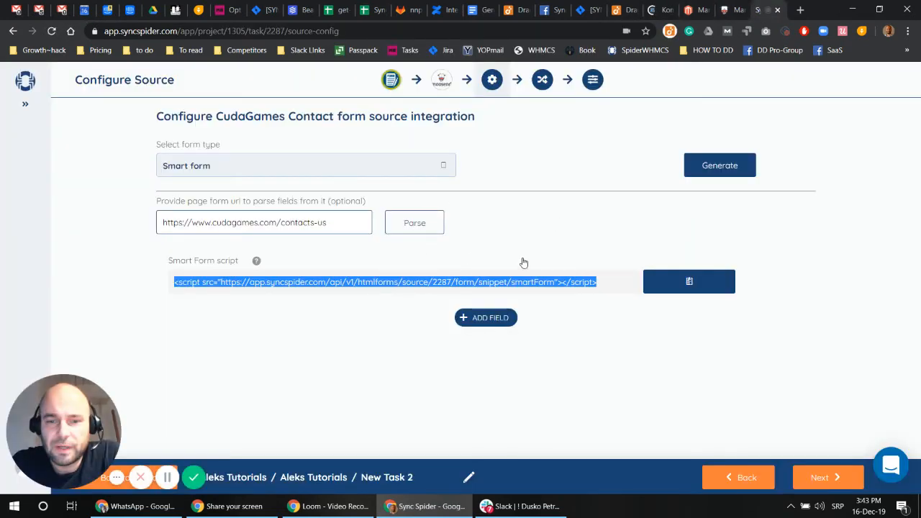
left_click(414, 229)
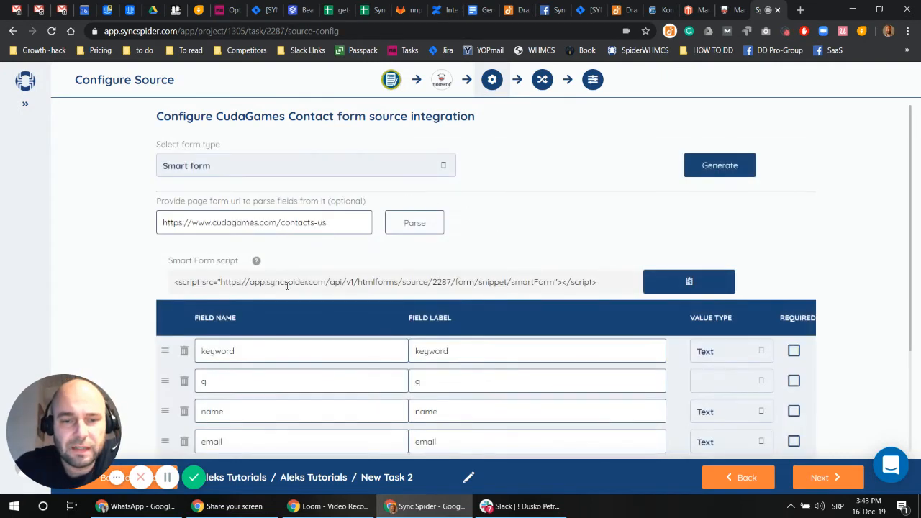
scroll(408, 269, "down", 2)
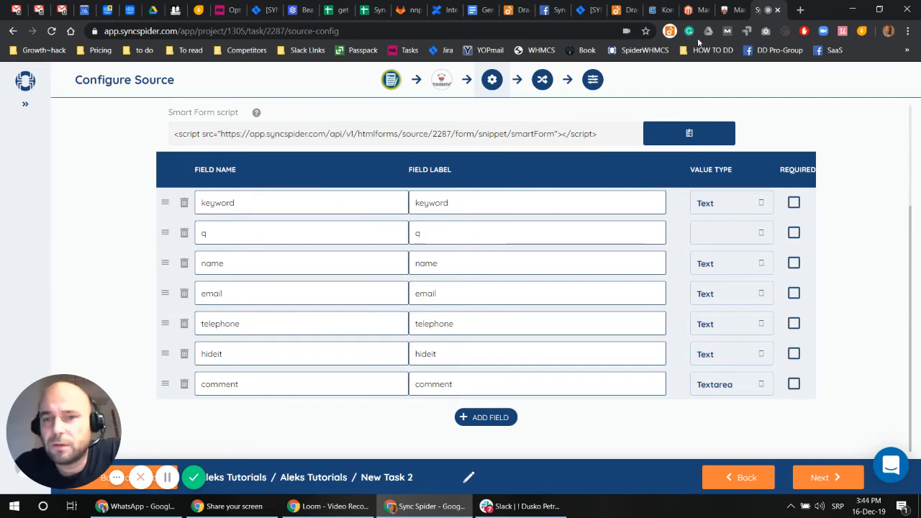
left_click(660, 10)
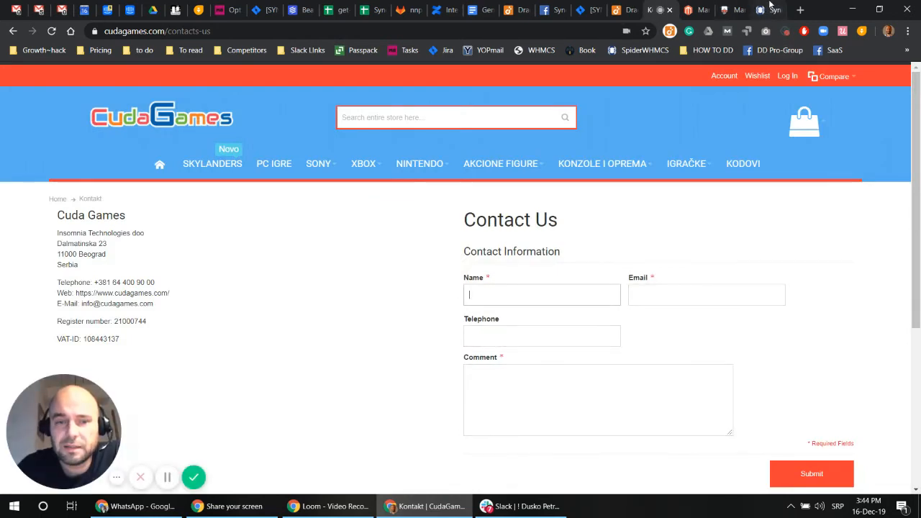
left_click(769, 6)
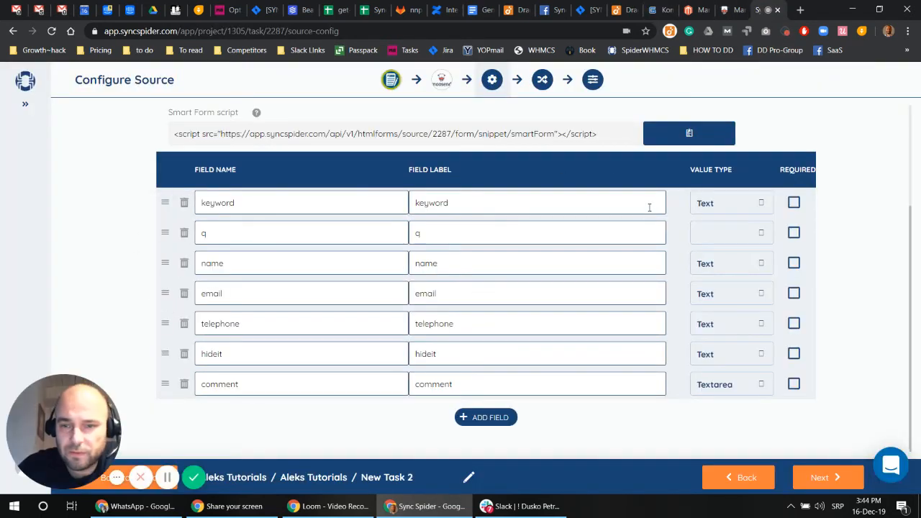
Delete the parsed fields keyword, q and hideit that do not belong to the contact form.
left_click(185, 203)
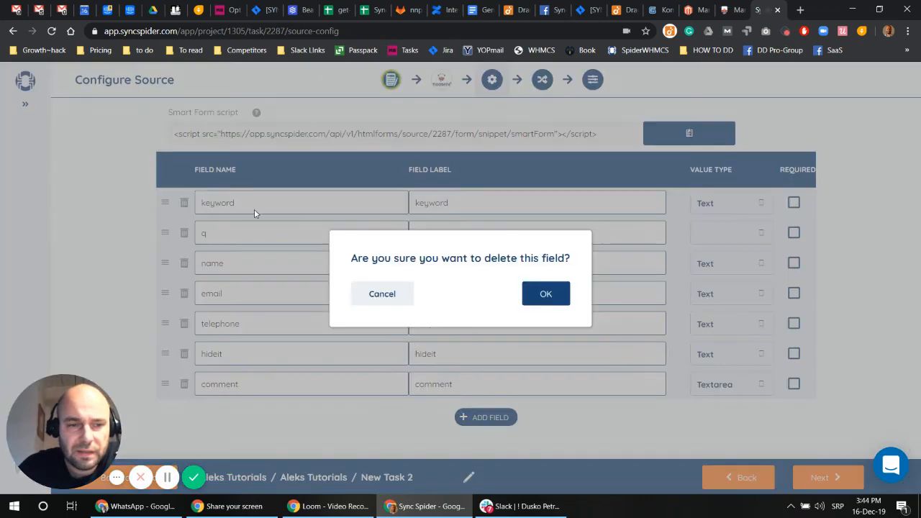
left_click(544, 296)
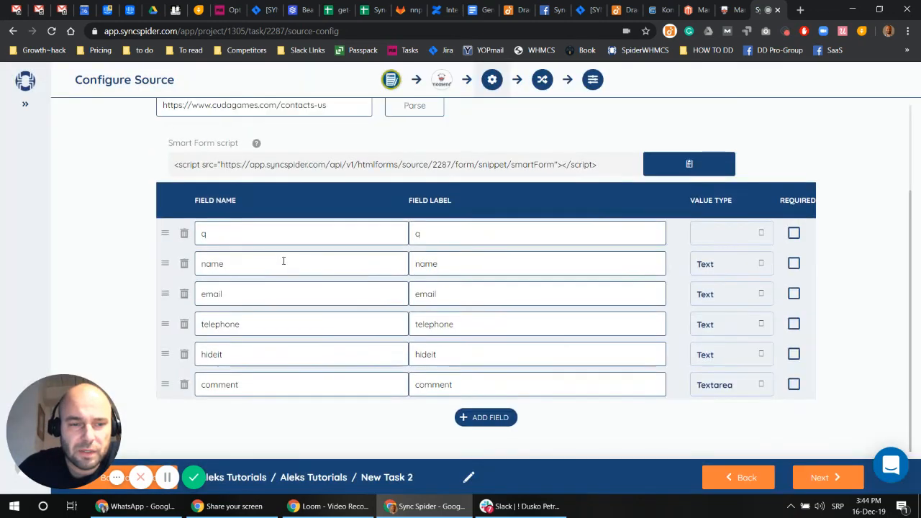
left_click(184, 233)
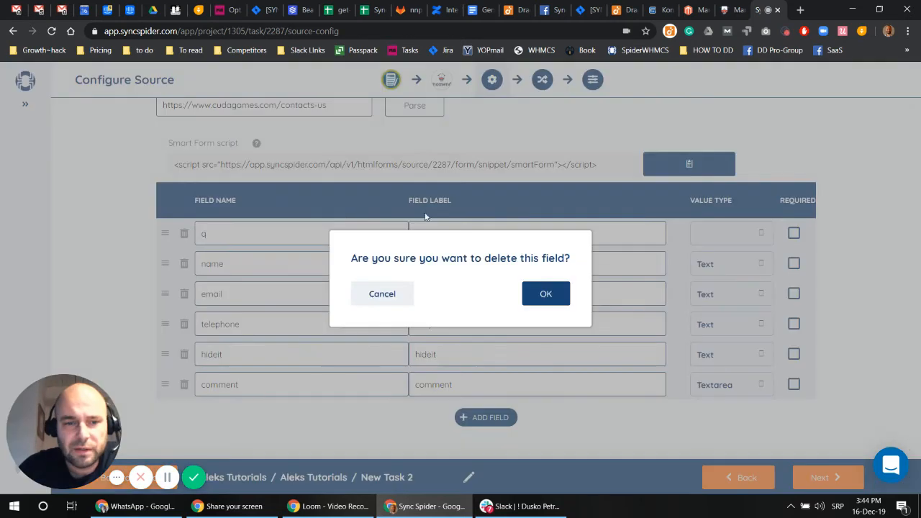
left_click(544, 295)
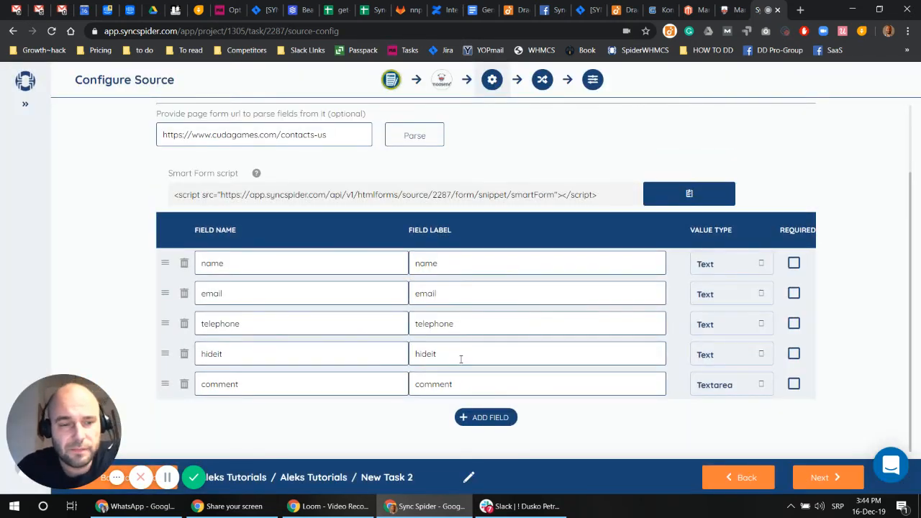
left_click(185, 353)
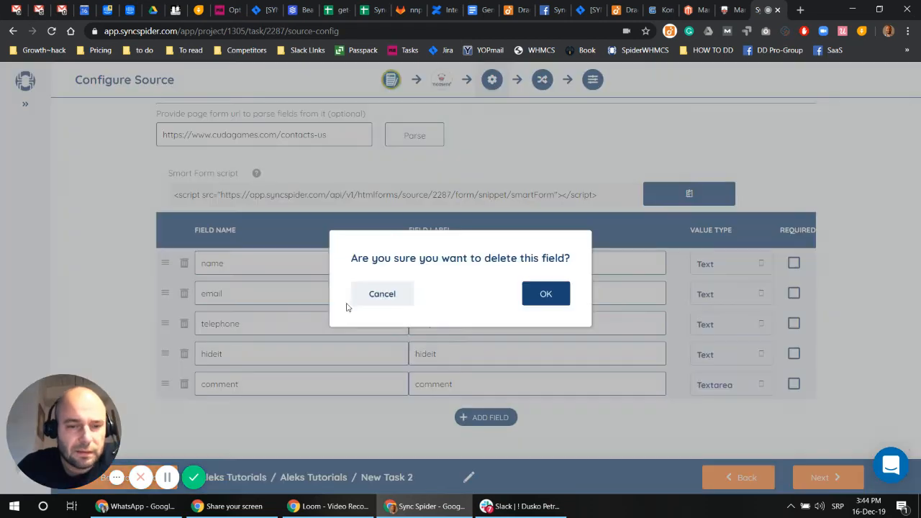
left_click(543, 295)
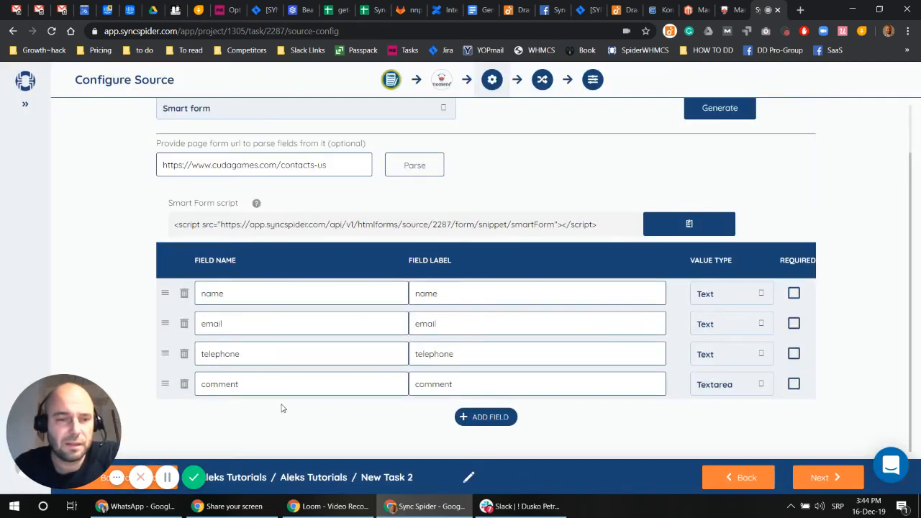
scroll(242, 296, "up", 1)
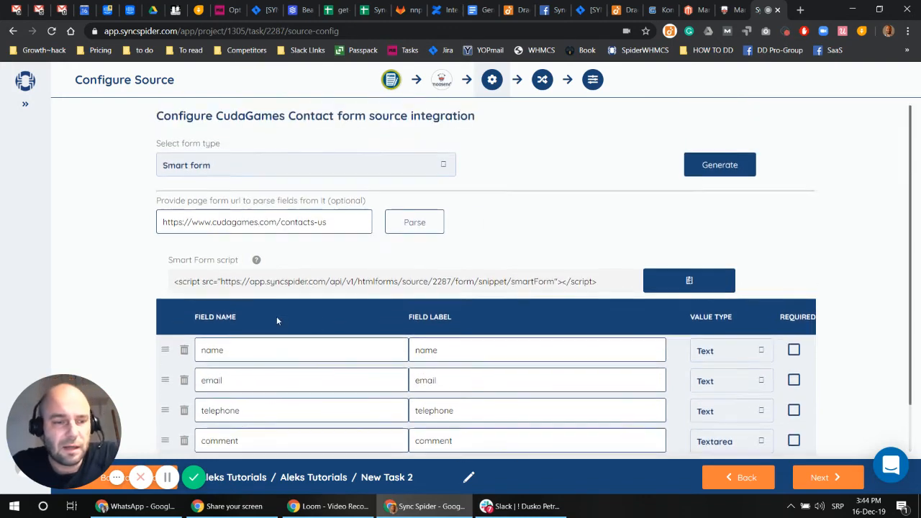
scroll(341, 233, "down", 1)
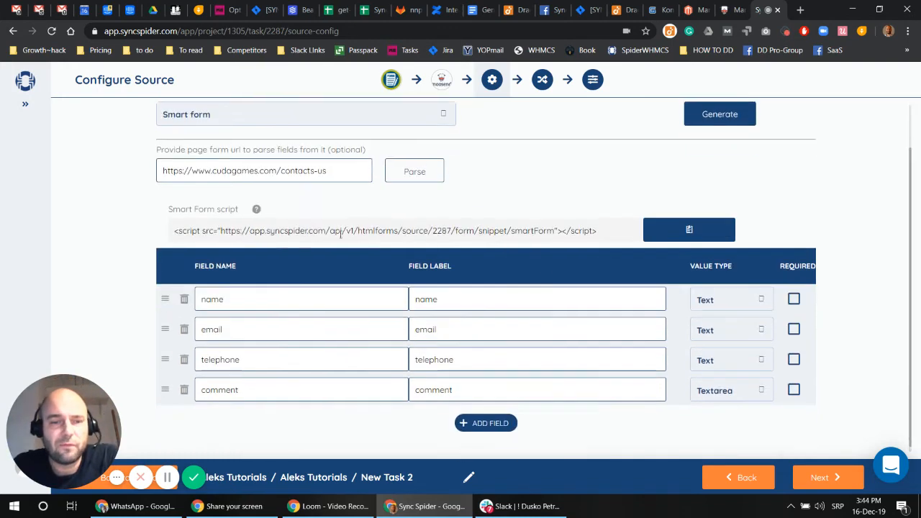
Proceed to the mapping and map a constant value, MONOBUNT Gmbh first mailing list, to the Mail List attribute.
left_click(833, 482)
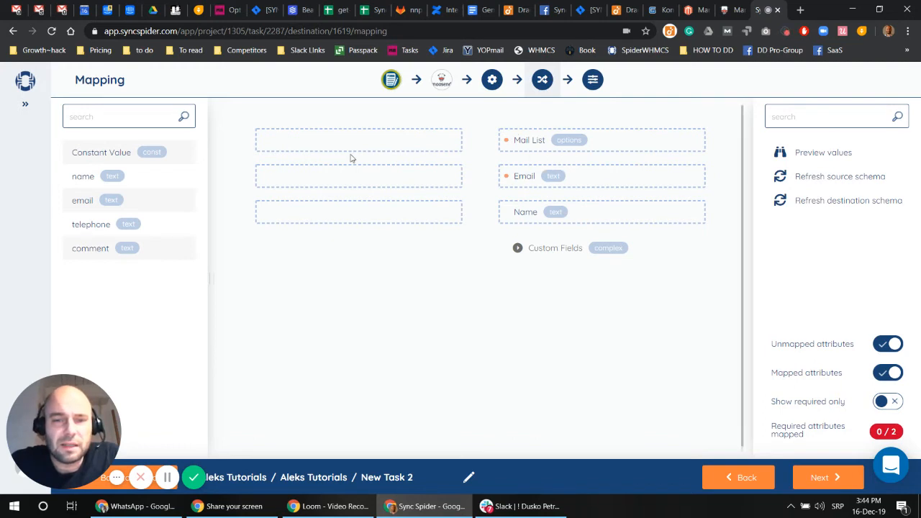
left_click_drag(97, 152, 318, 143)
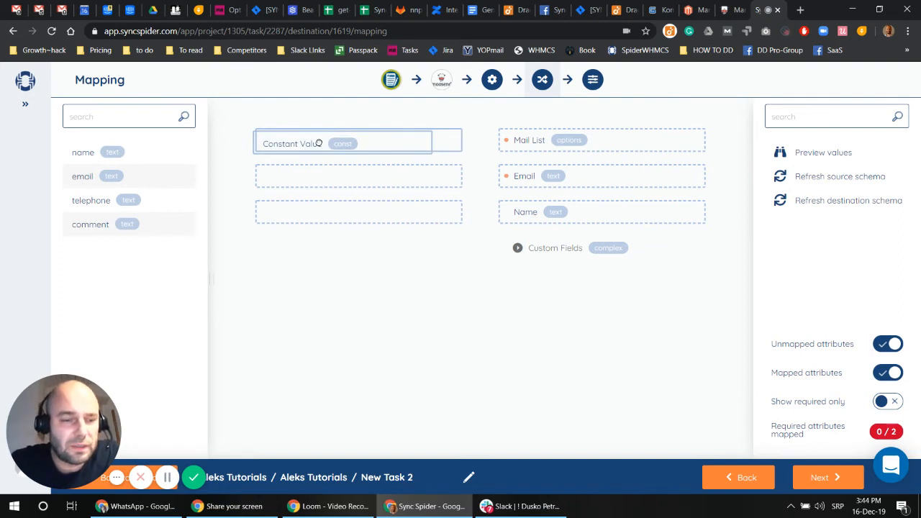
left_click_drag(319, 143, 315, 143)
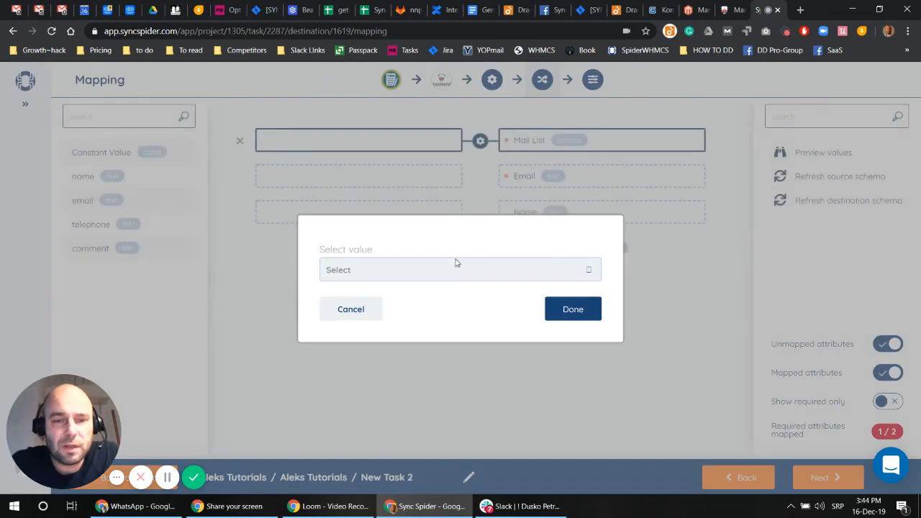
left_click(460, 271)
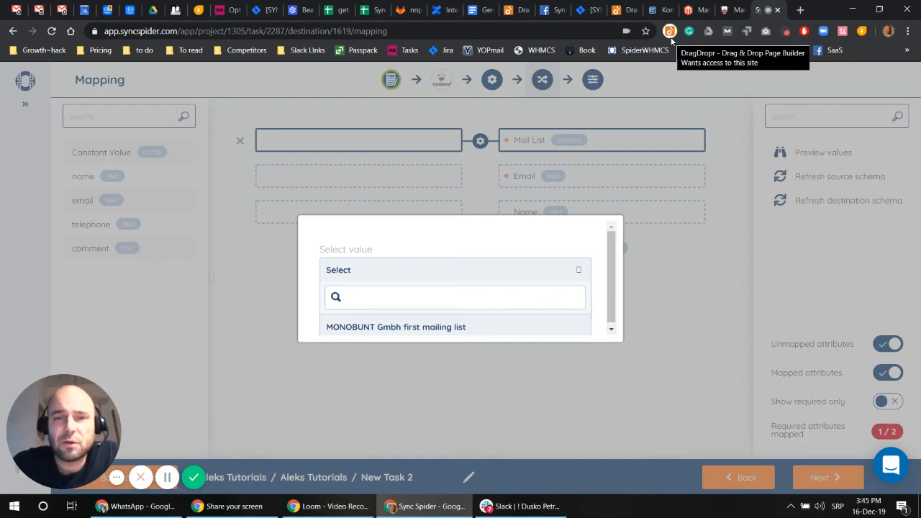
left_click(418, 329)
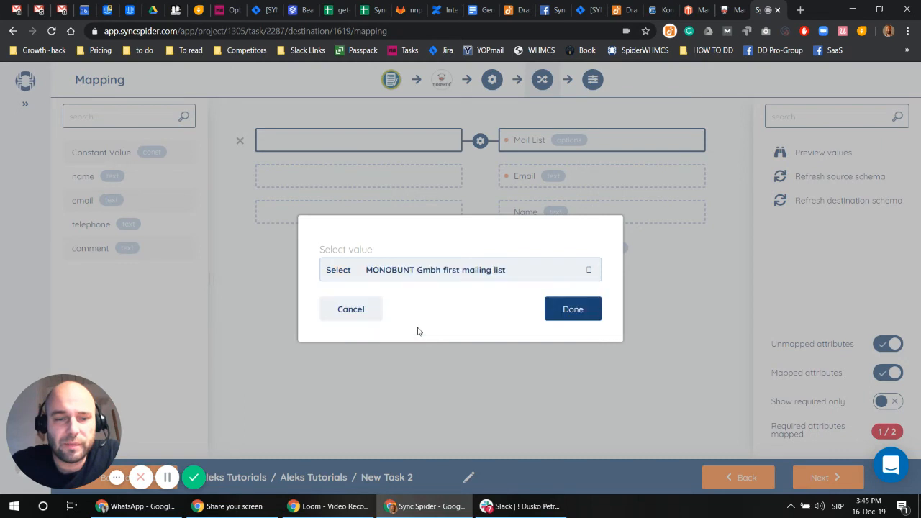
left_click(574, 311)
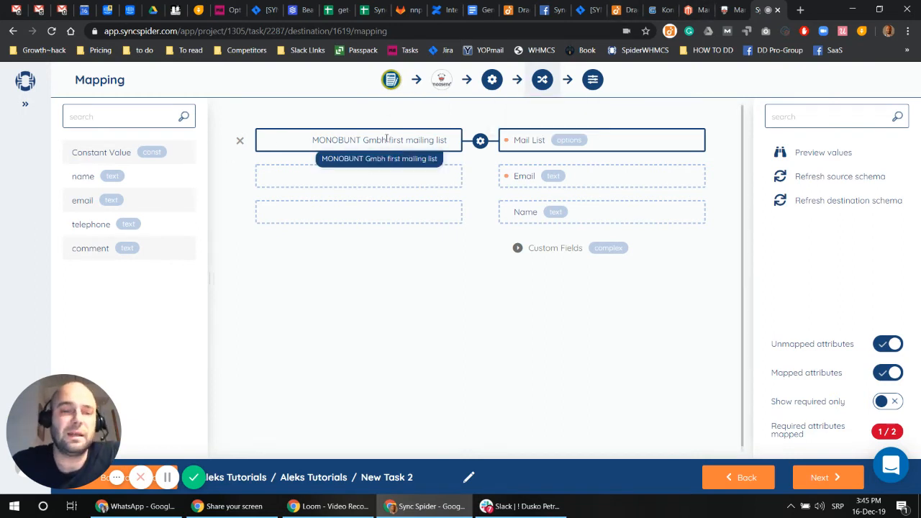
Map the form's email and name fields to the Email and Name attributes, and expand the Custom Fields to review them.
left_click_drag(81, 200, 324, 174)
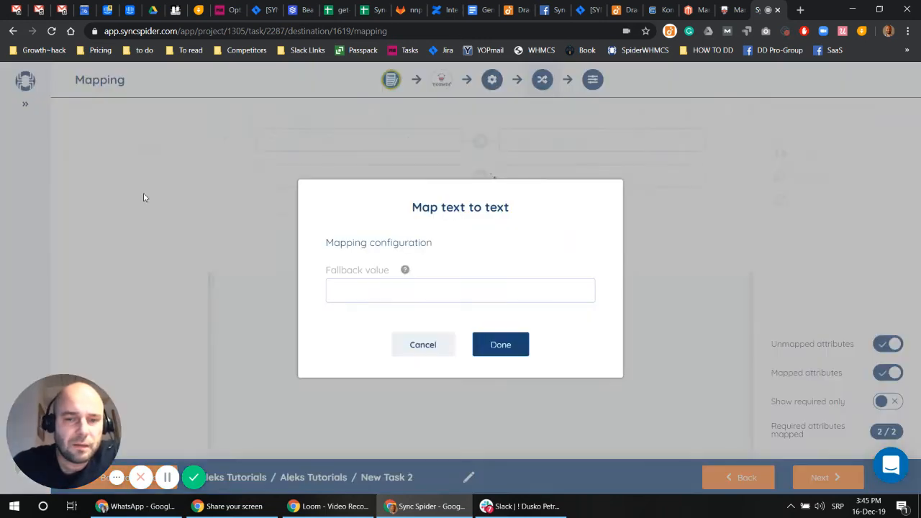
left_click(501, 348)
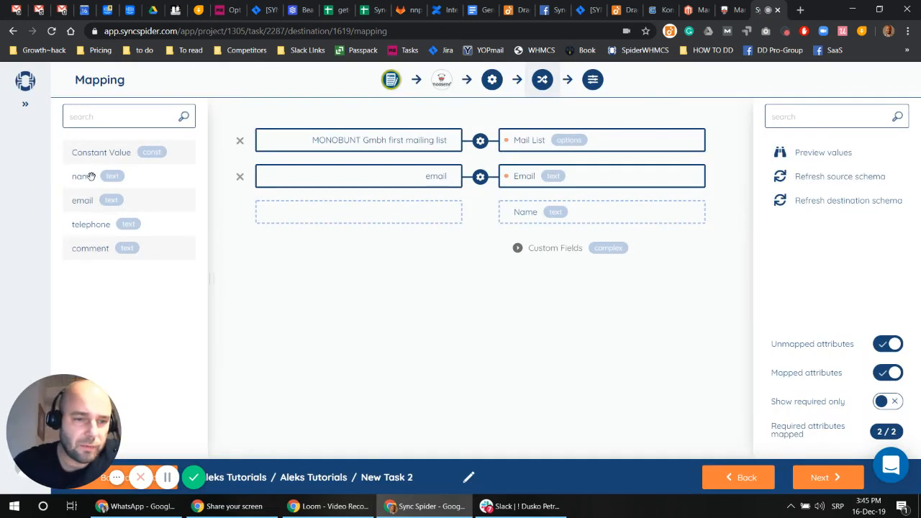
left_click_drag(93, 176, 331, 207)
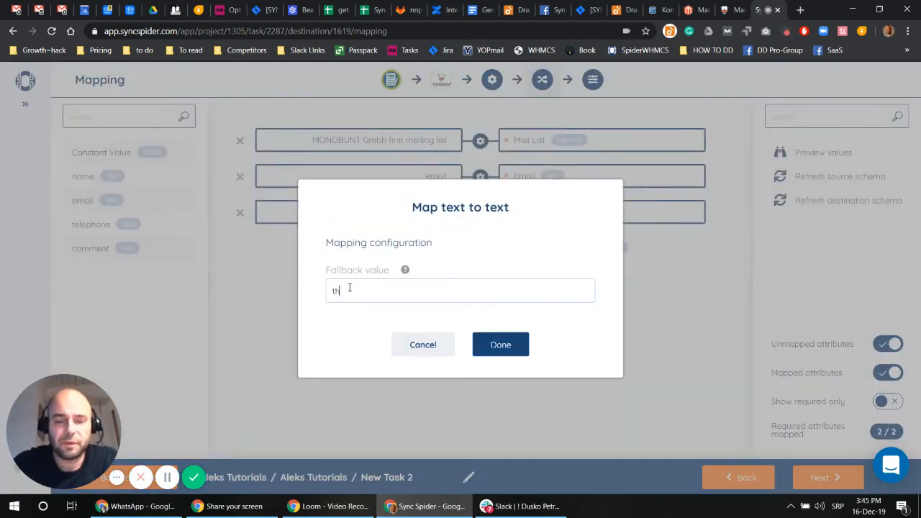
left_click(498, 346)
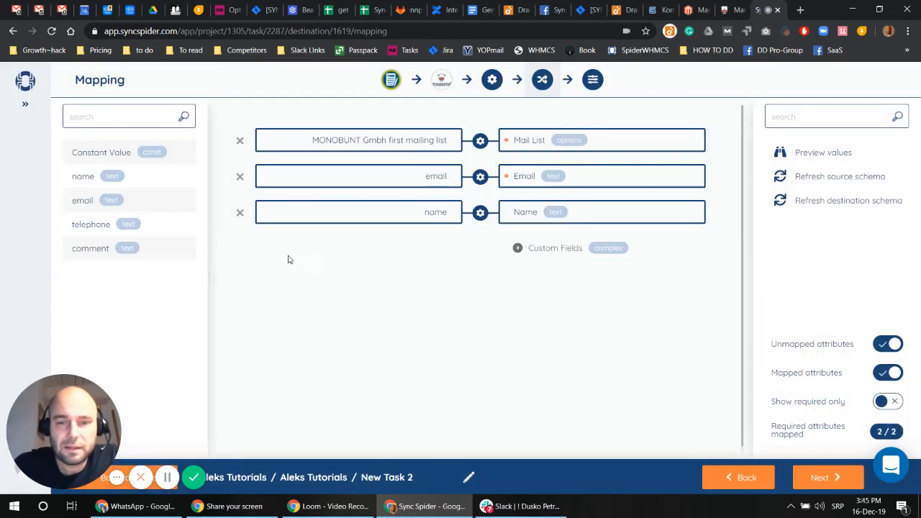
left_click(515, 259)
scroll(516, 273, "down", 2)
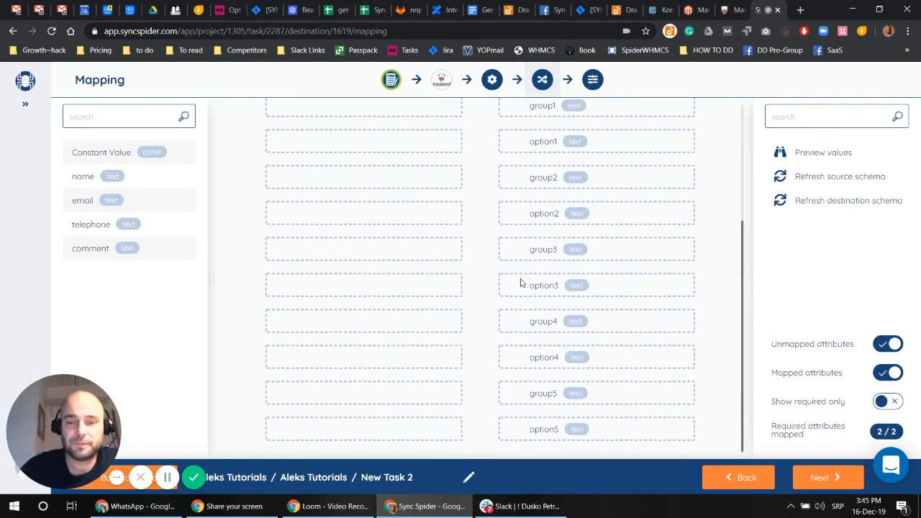
scroll(519, 284, "up", 1)
scroll(518, 286, "up", 1)
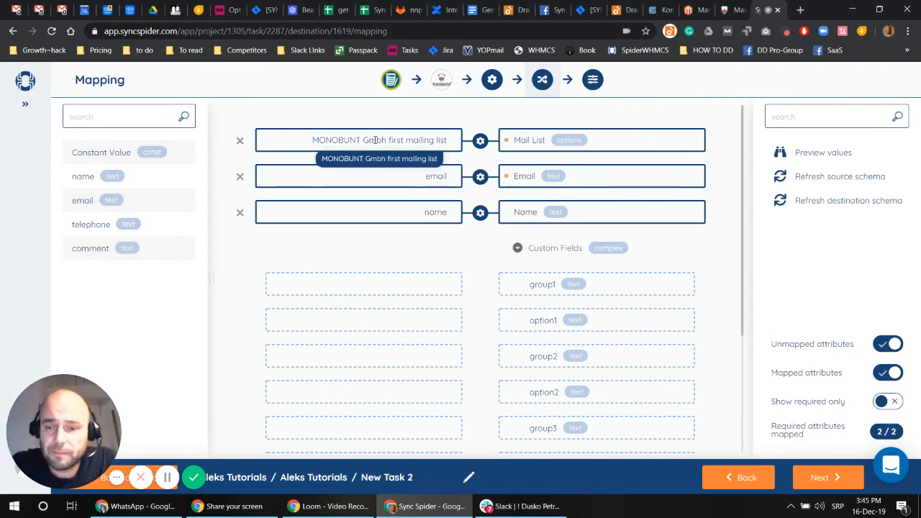
Proceed to the task settings and rename the task as "Sending contact to my m list".
left_click(831, 477)
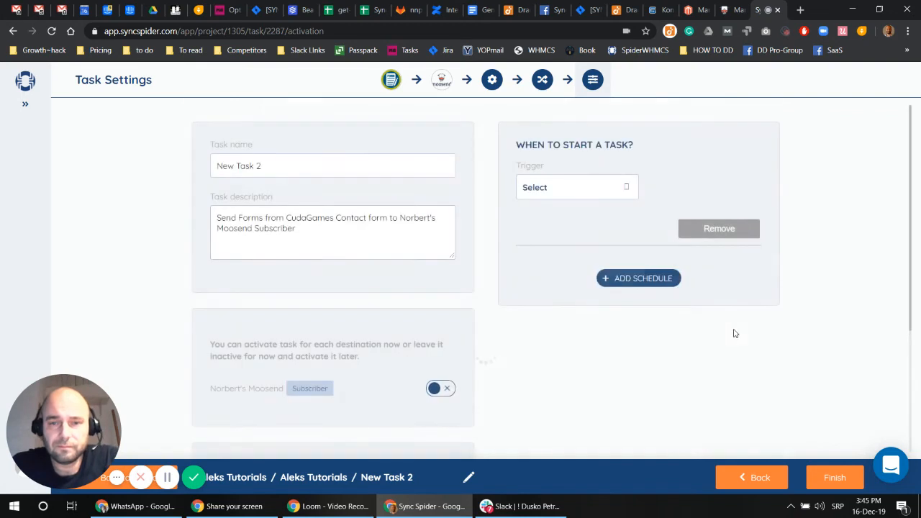
left_click_drag(310, 172, 164, 178)
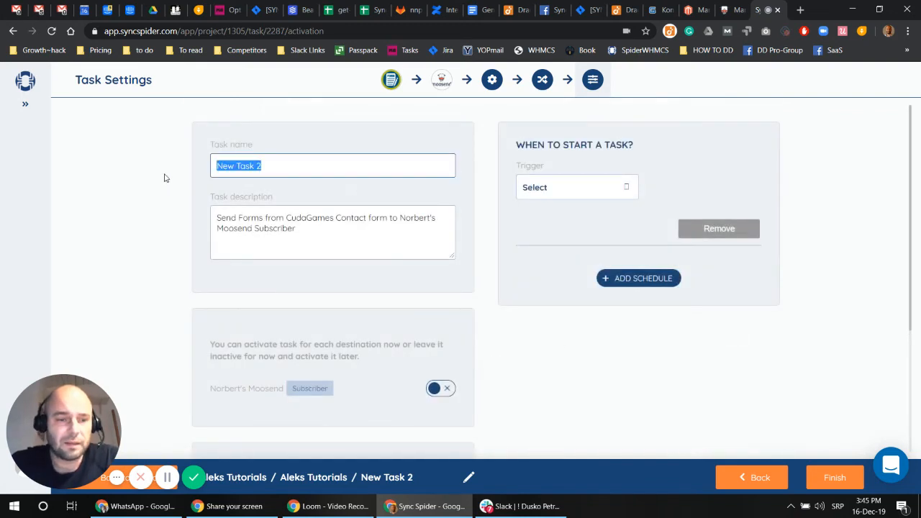
type("Sending contact to my m list")
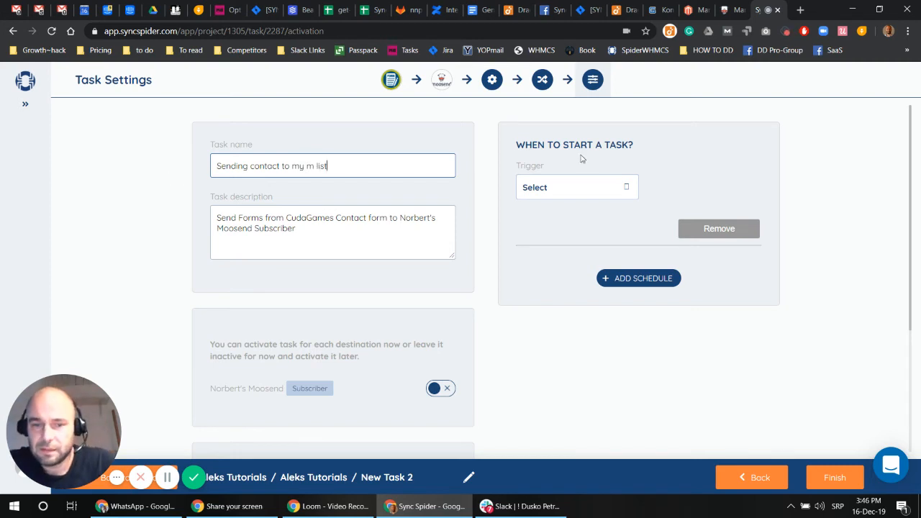
Set the task to start on the trigger On event, with the condition On submit.
left_click(569, 189)
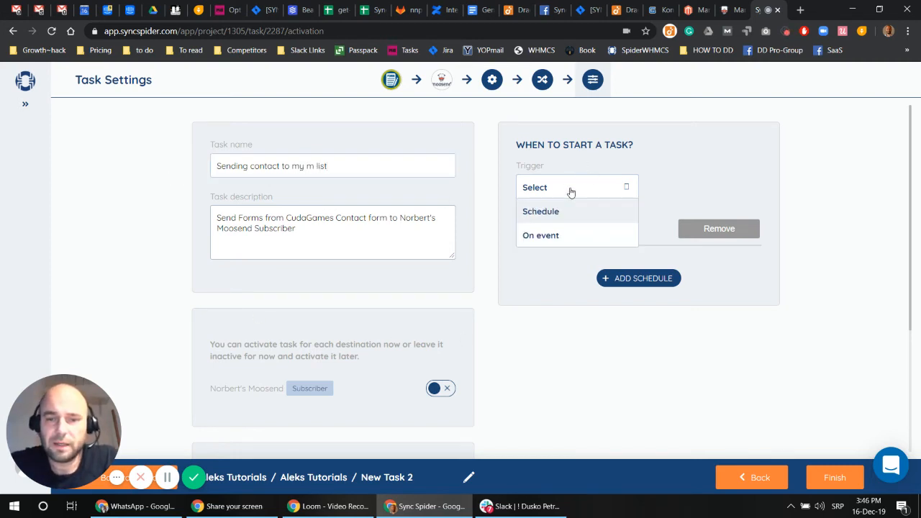
left_click(554, 239)
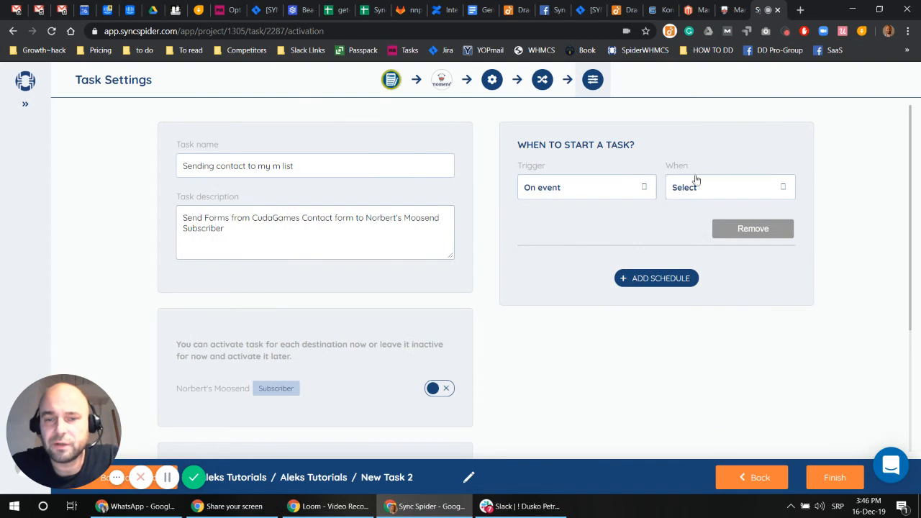
left_click(725, 187)
left_click(706, 210)
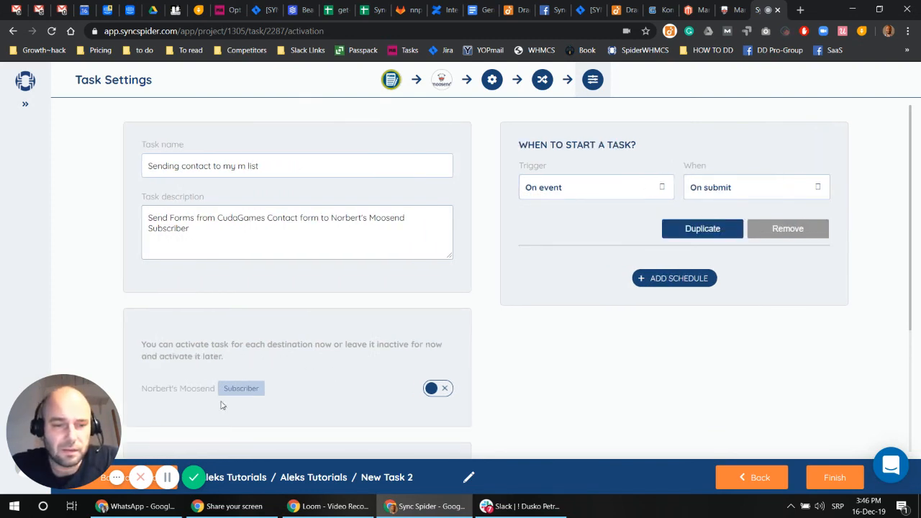
Activate the task for the Moosend Subscriber destination and finish the task setup.
left_click(433, 388)
scroll(680, 347, "down", 3)
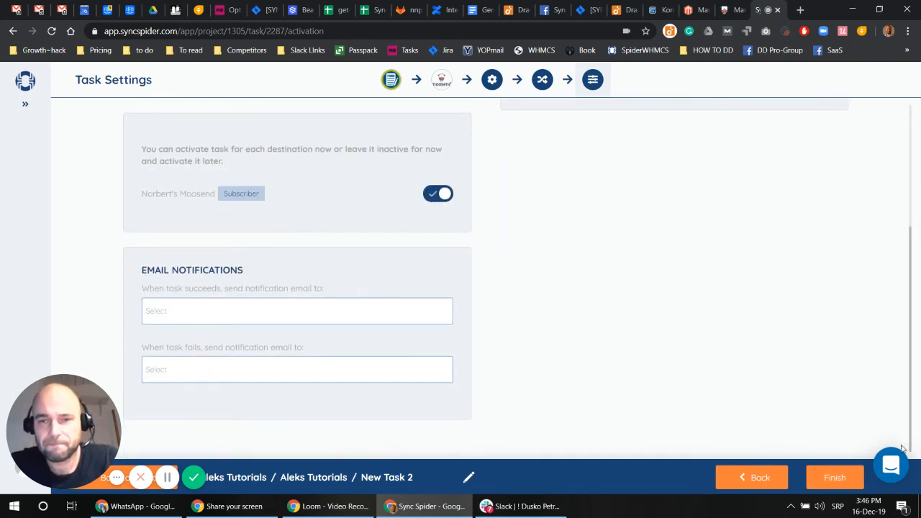
left_click(844, 480)
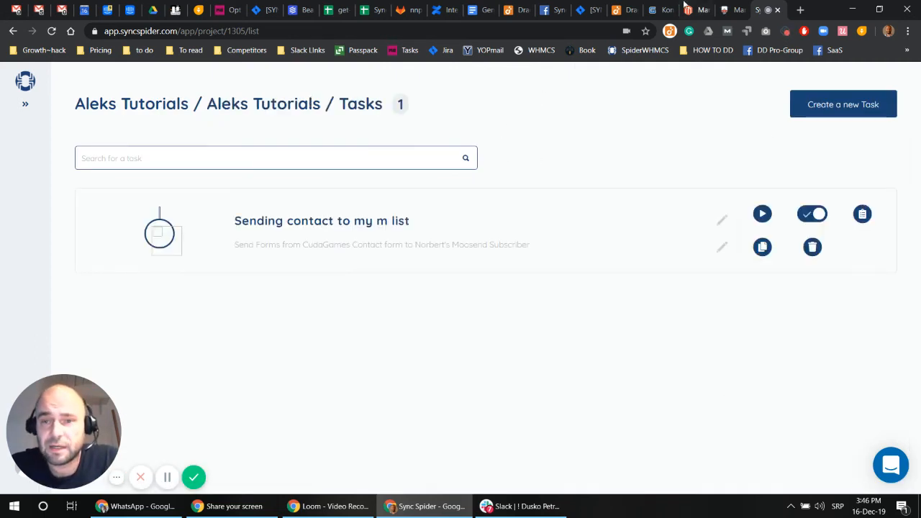
Switch to the CudaGames contact page and fill in a test name and a saved e-mail address in the form.
left_click(658, 10)
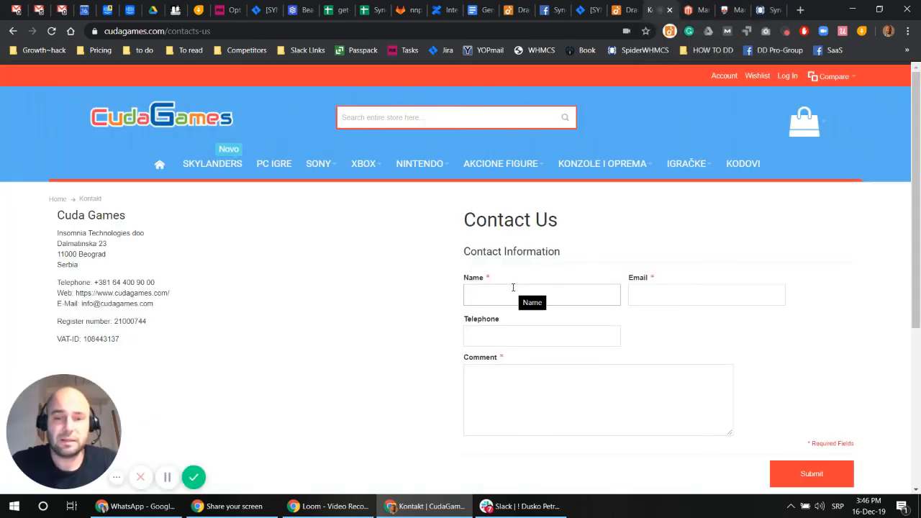
type("AleksTes")
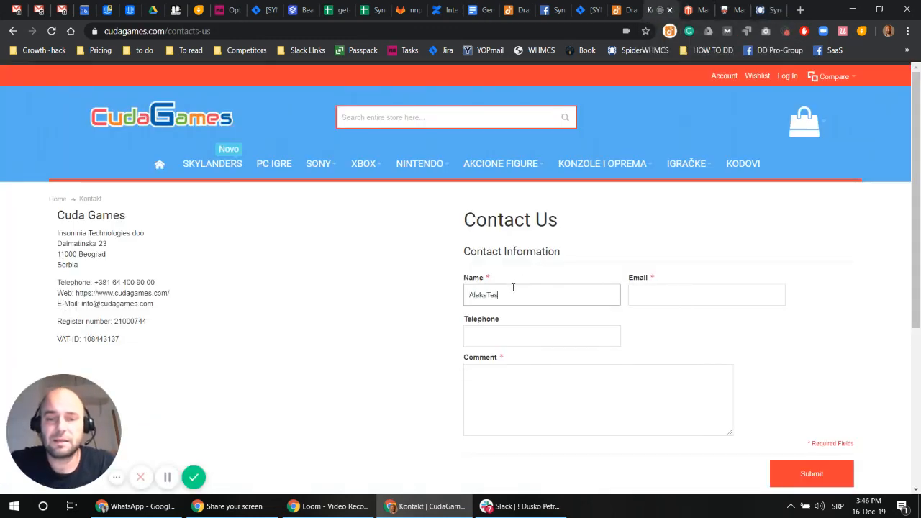
type("t01")
key("Tab")
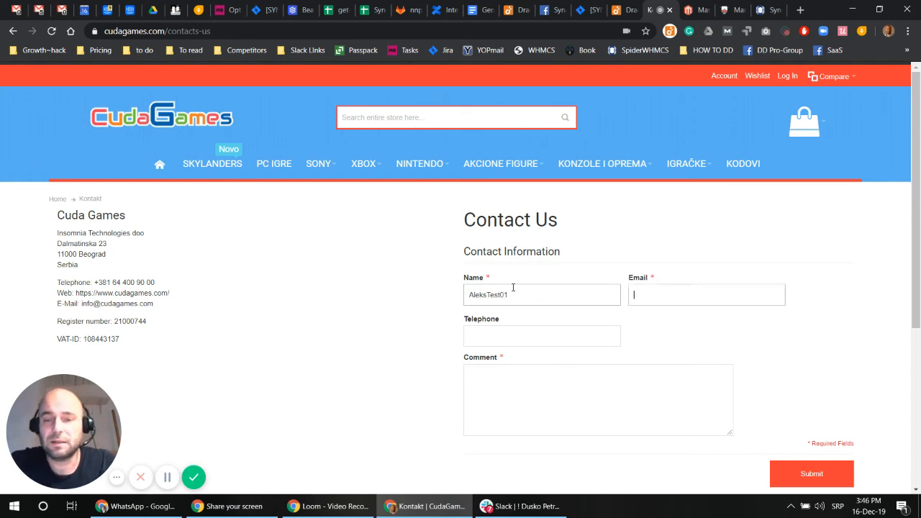
type("aleks")
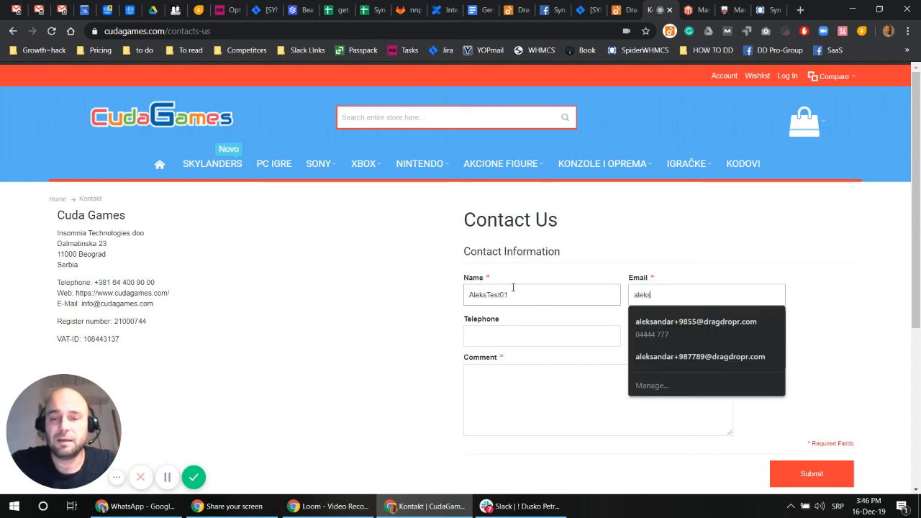
key("Down")
key("Return")
key("Tab")
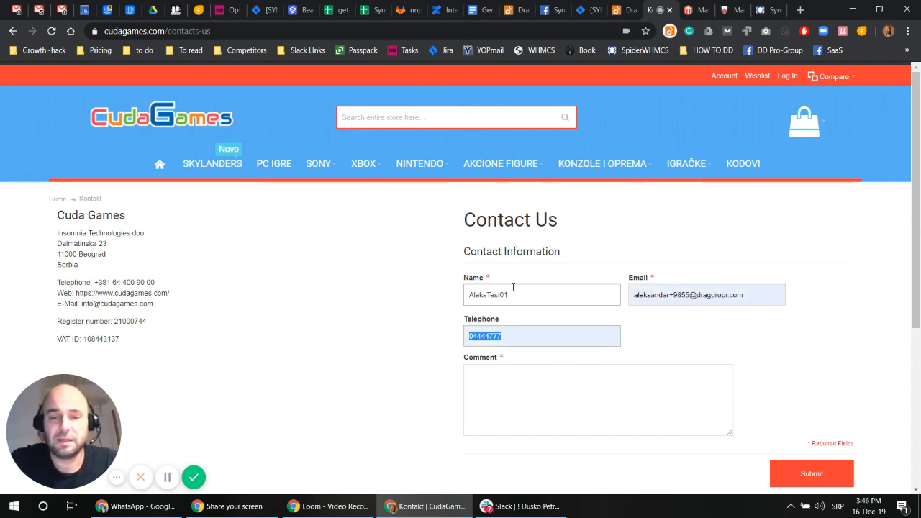
Replace the telephone entry with a test phone number, enter the comment "No comment buddy", and submit the contact form.
key("BackSpace")
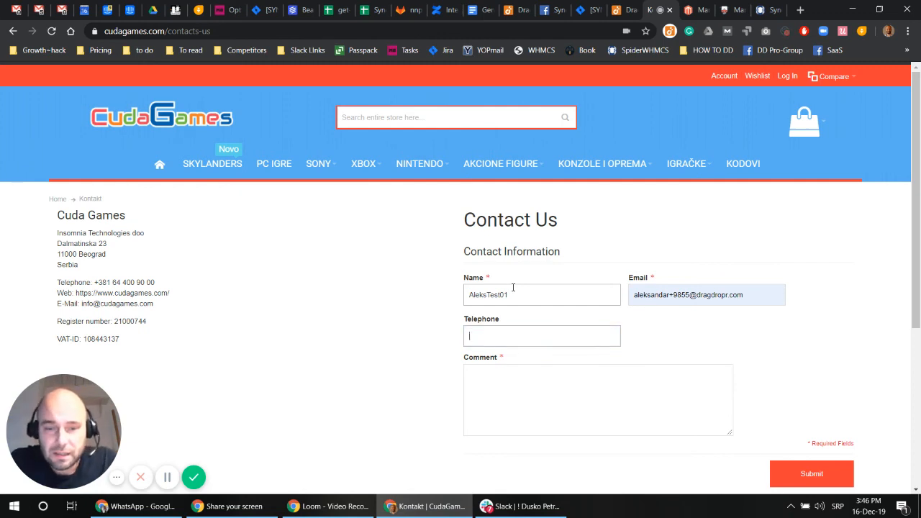
type("123123123")
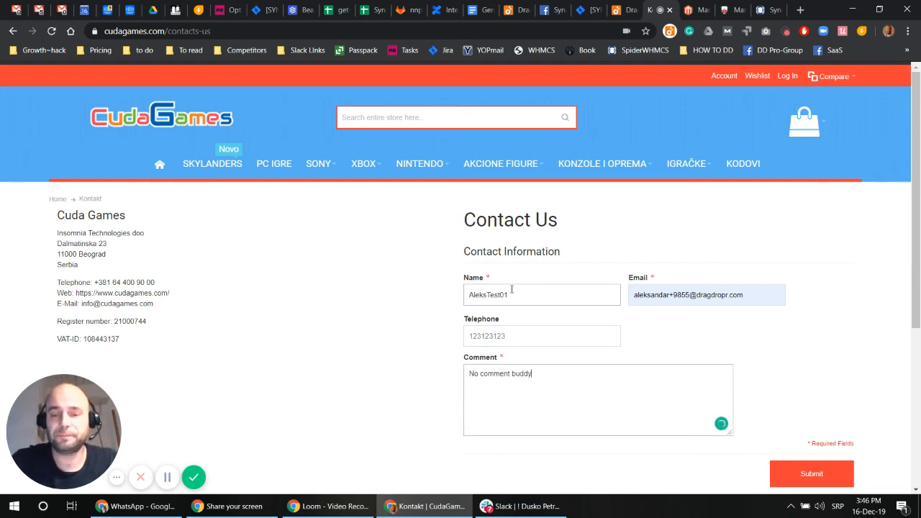
left_click(804, 478)
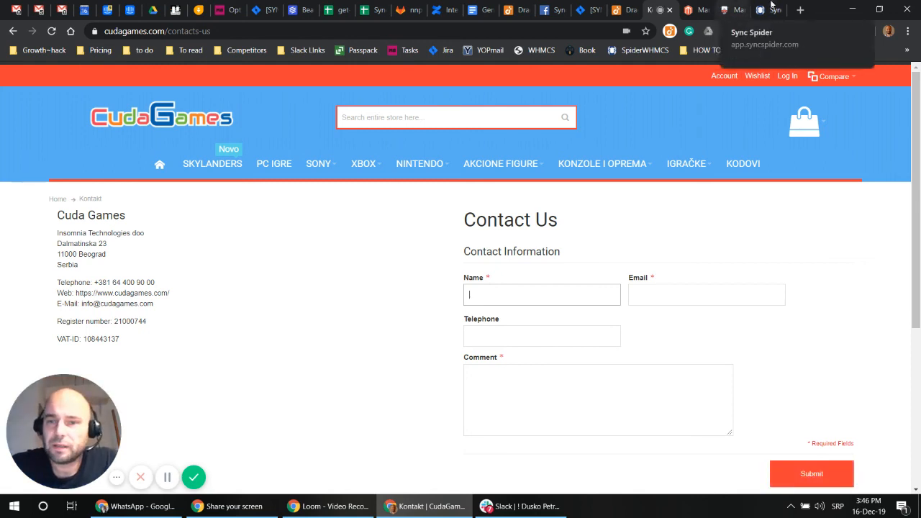
Switch to SyncSpider, open the execution log history of the "Sending contact to my m list" task, and reload it to check for executions.
left_click(770, 6)
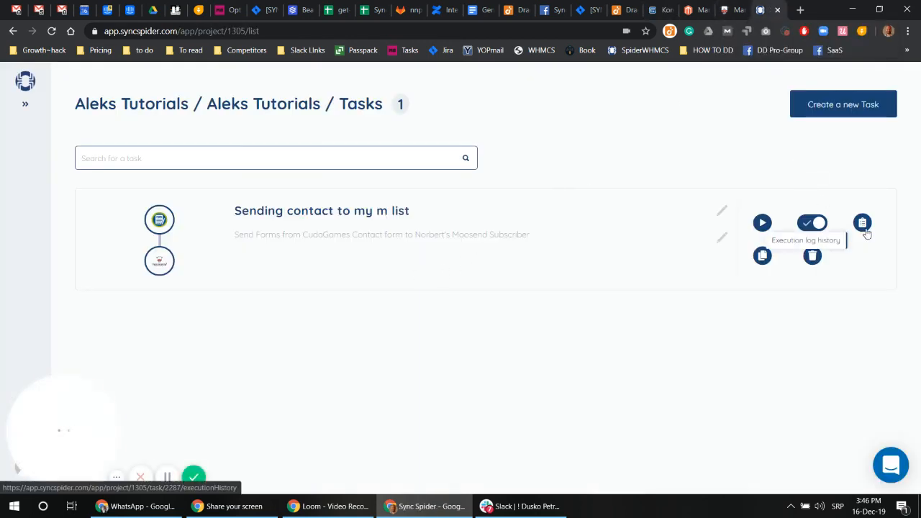
left_click(863, 224)
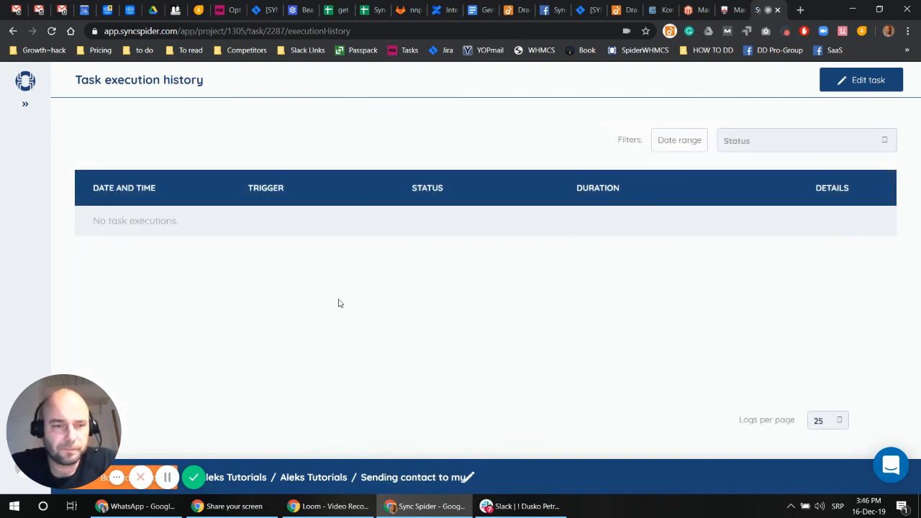
left_click(51, 32)
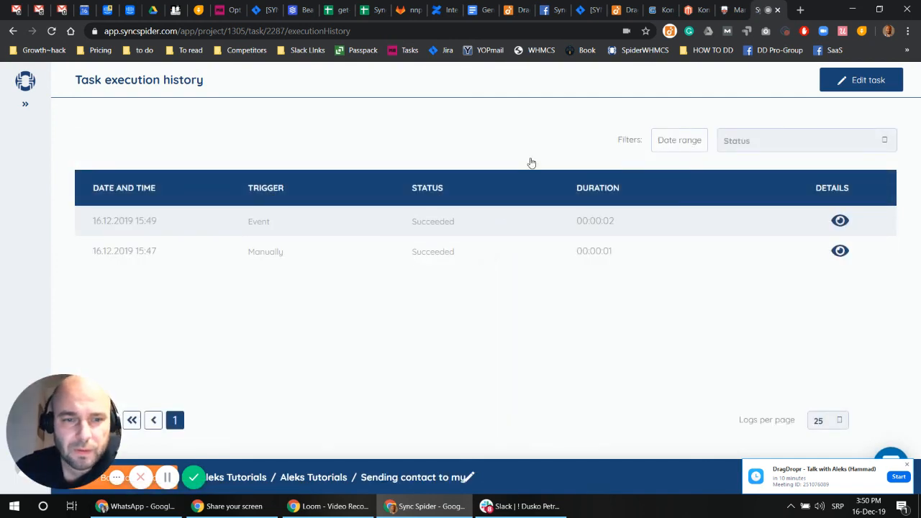
Reload the Moosend mailing list to check its subscribers, and return to the Name field of the CudaGames contact form.
left_click(719, 11)
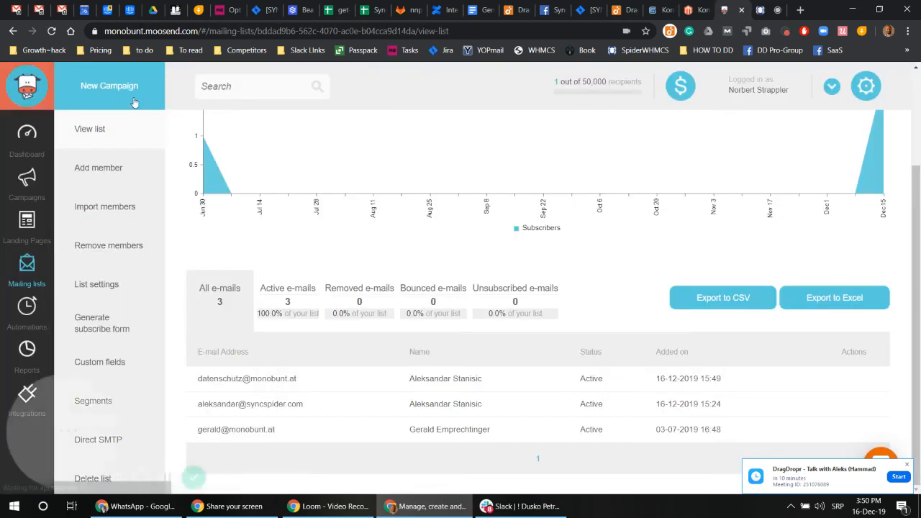
left_click(51, 32)
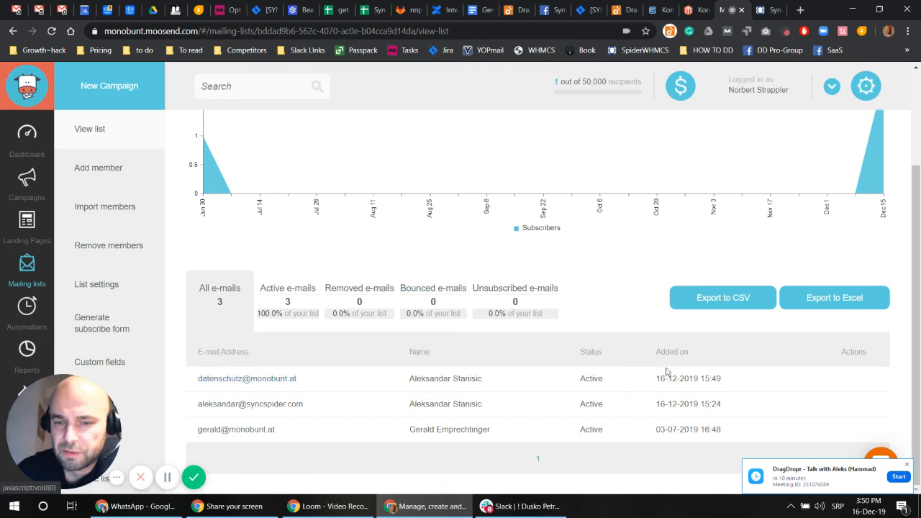
left_click(666, 8)
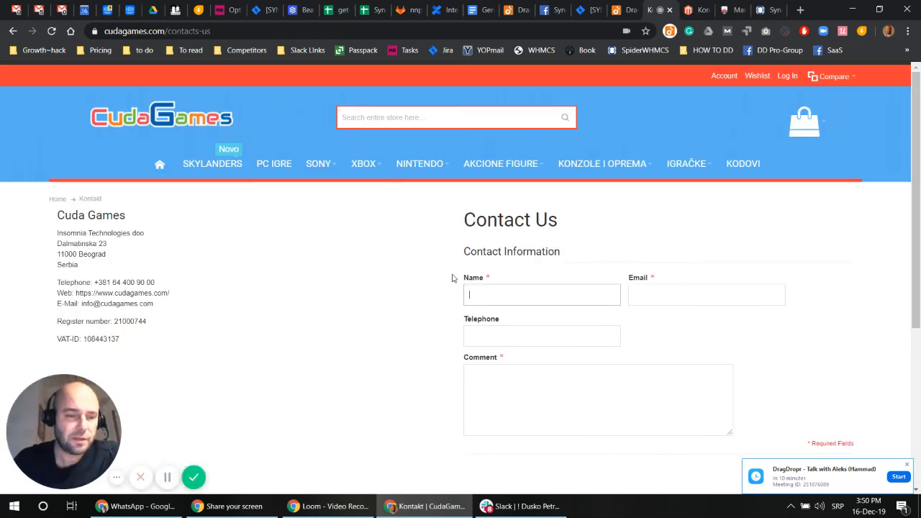
left_click(465, 288)
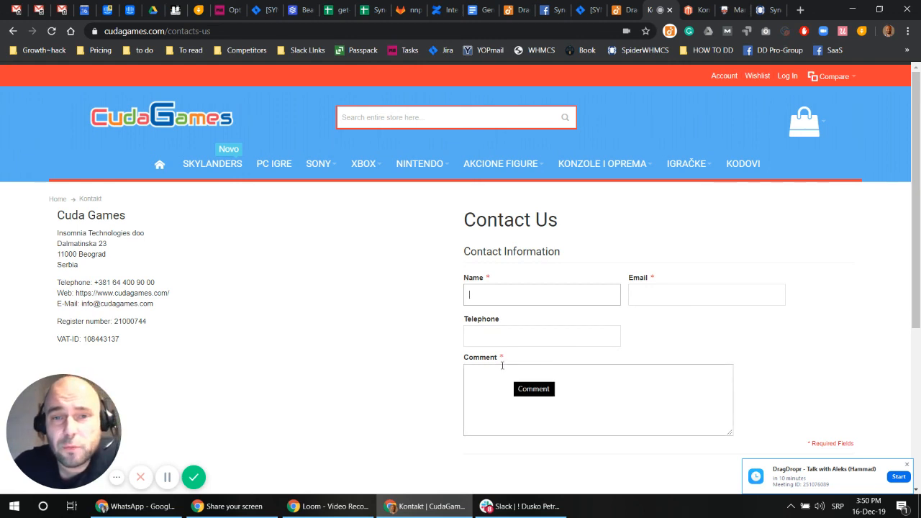